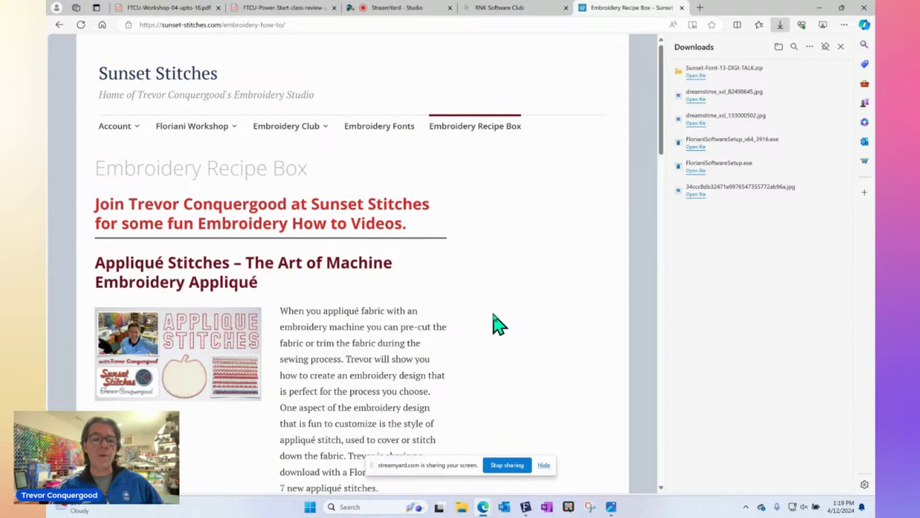
Open the Appliqué Stitches article from the Embroidery Recipe Box page and download the Applique-Stitches-1-7-Floriani-Assets file
{"action": "scroll", "coordinate": [380, 295], "scroll_direction": "down", "scroll_amount": 3}
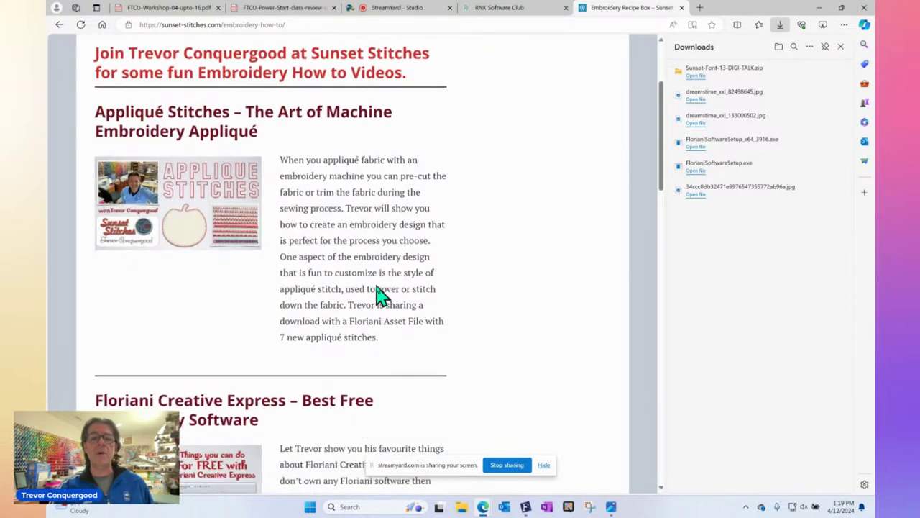
{"action": "scroll", "coordinate": [382, 281], "scroll_direction": "up", "scroll_amount": 3}
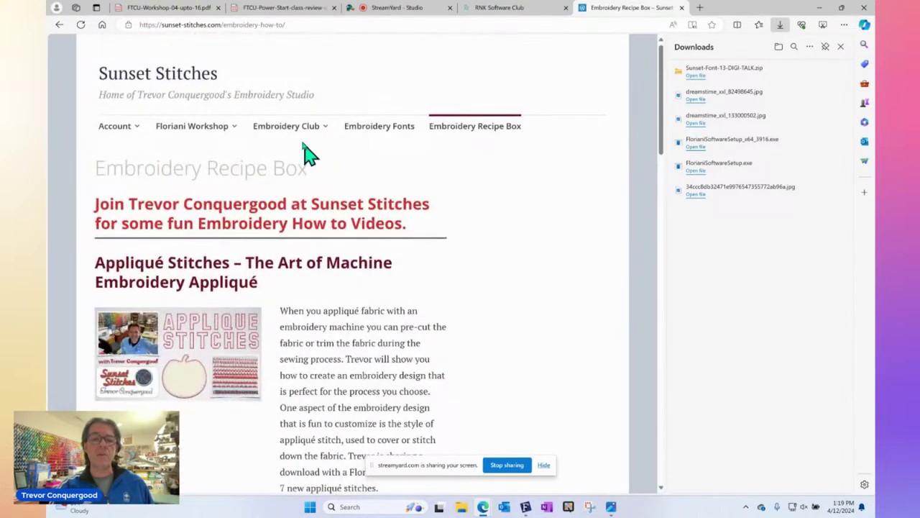
{"action": "left_click", "coordinate": [478, 135]}
{"action": "scroll", "coordinate": [388, 240], "scroll_direction": "down", "scroll_amount": 1}
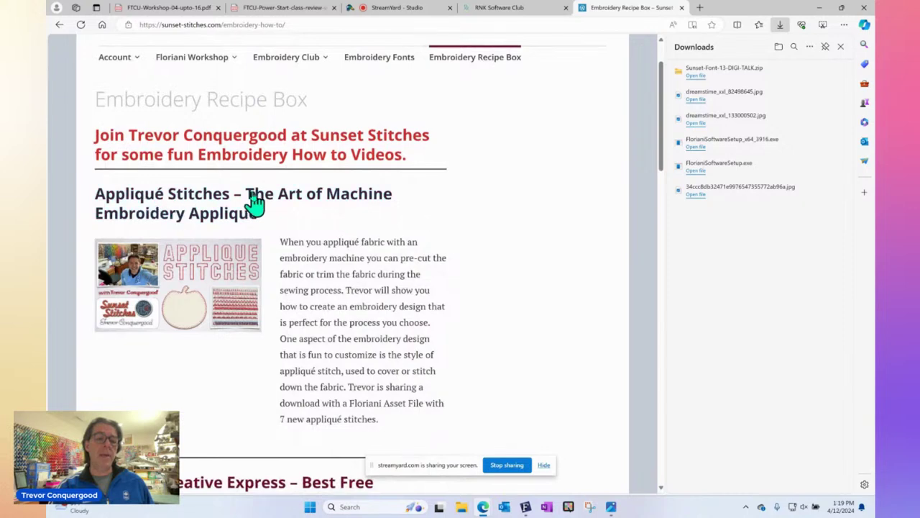
{"action": "left_click", "coordinate": [206, 203]}
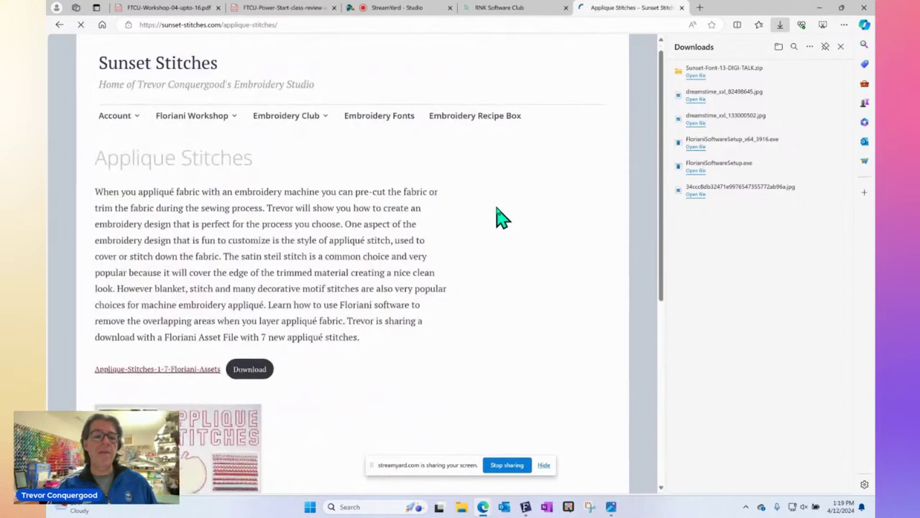
{"action": "scroll", "coordinate": [431, 216], "scroll_direction": "down", "scroll_amount": 3}
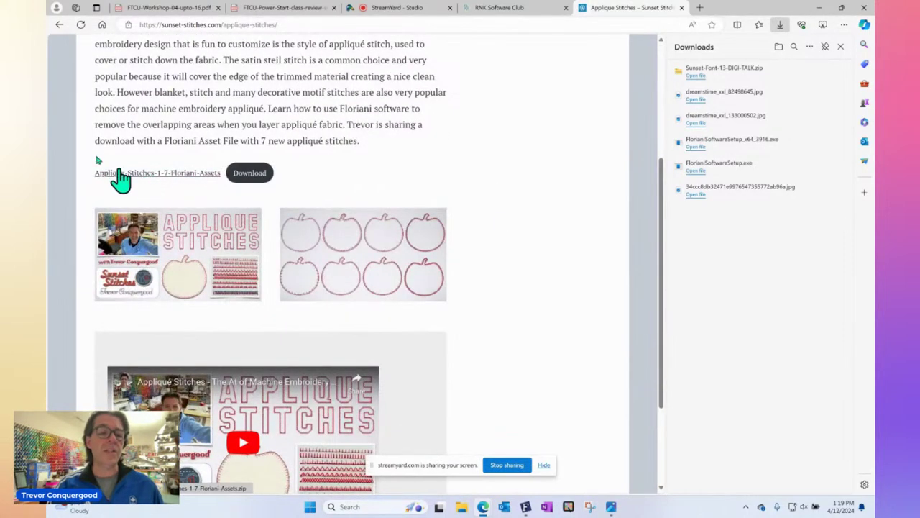
{"action": "left_click", "coordinate": [247, 176]}
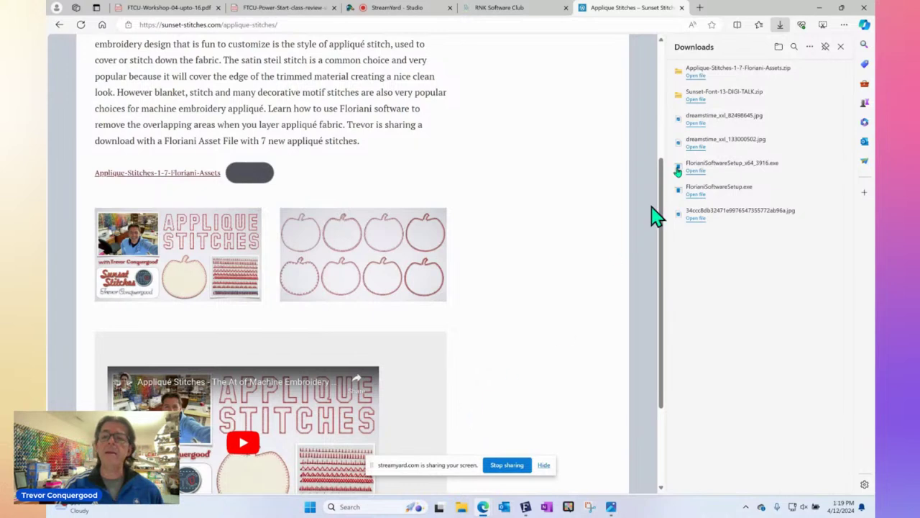
In File Explorer, extract Sunset-Font-13-DIGI-TALK.zip to its own folder within Downloads and delete the original zip file
{"action": "left_click", "coordinate": [462, 508]}
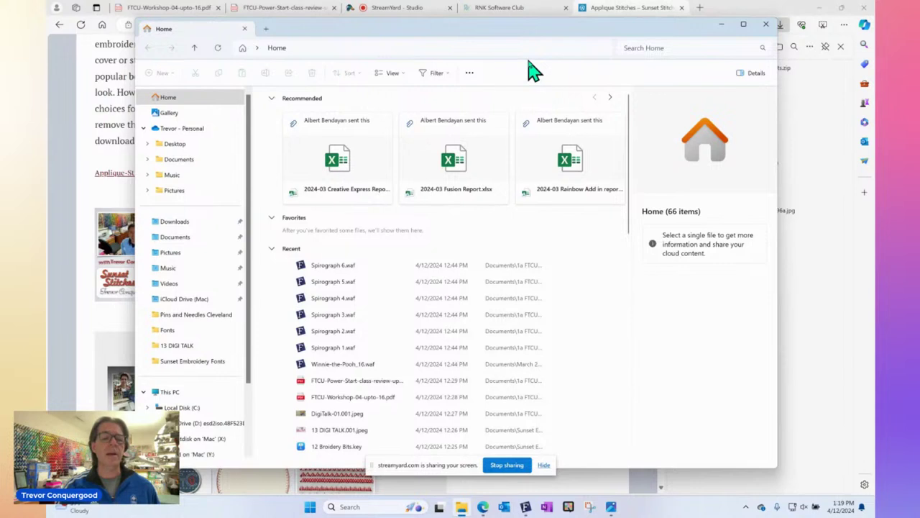
{"action": "left_click", "coordinate": [183, 225]}
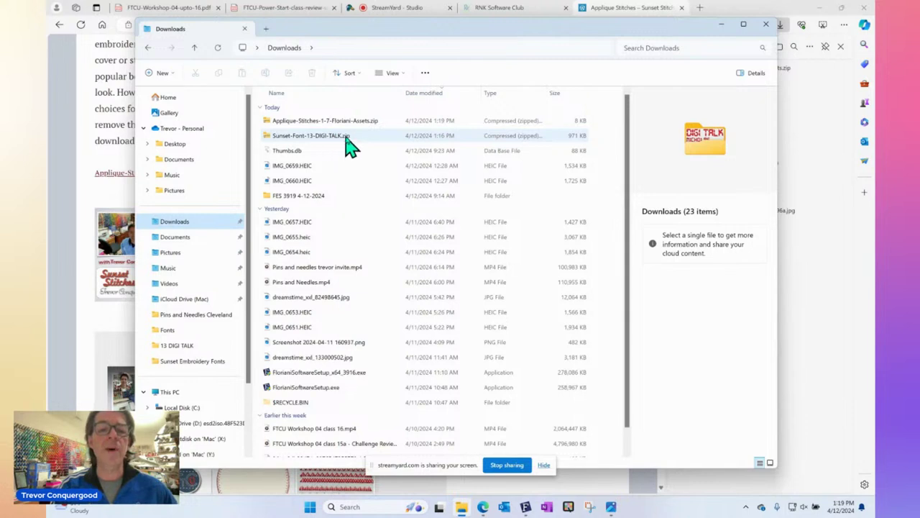
{"action": "left_click", "coordinate": [317, 139]}
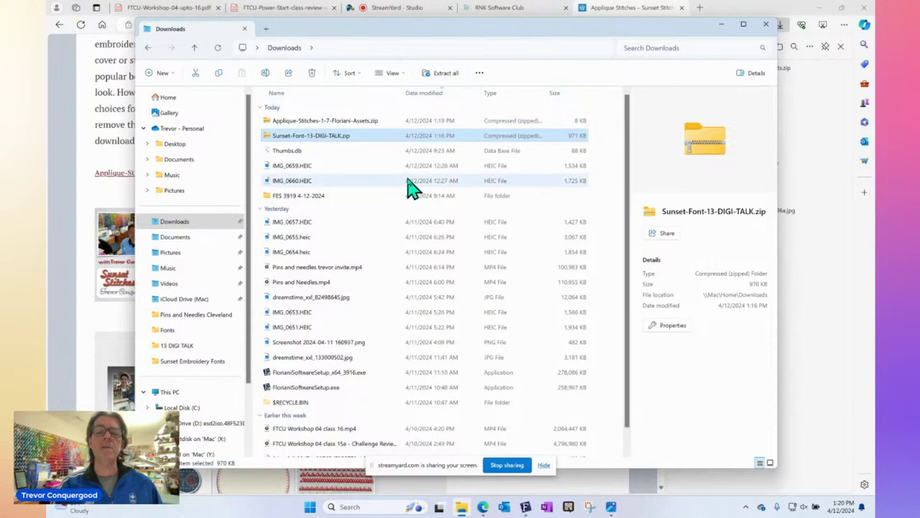
{"action": "left_click", "coordinate": [442, 82]}
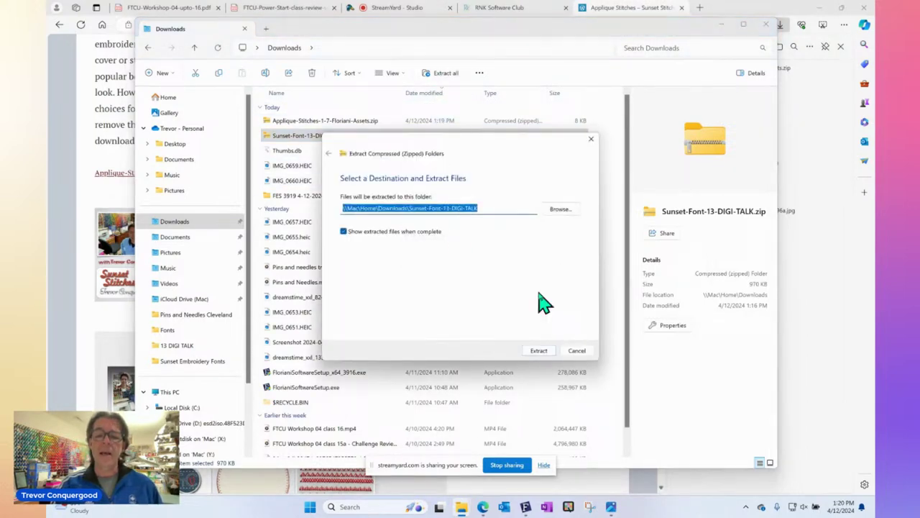
{"action": "left_click", "coordinate": [549, 351]}
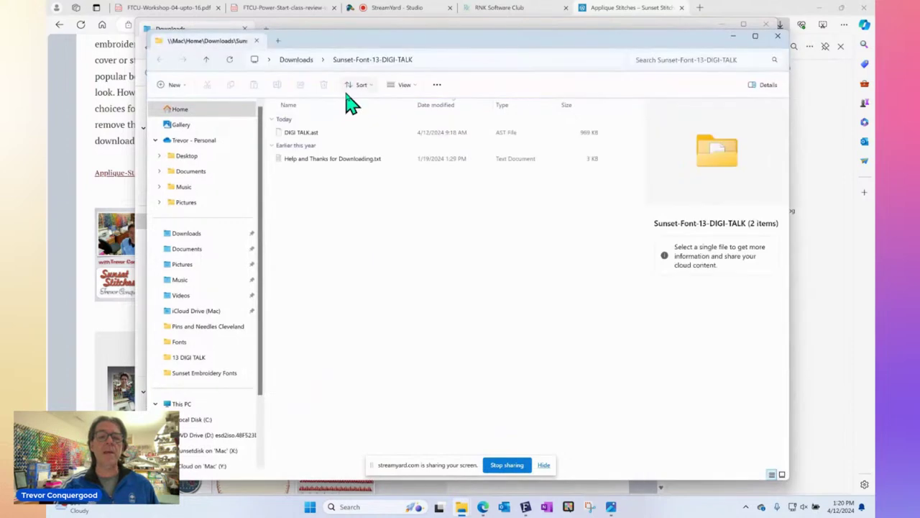
{"action": "left_click_drag", "start_coordinate": [369, 43], "coordinate": [302, 41]}
{"action": "left_click", "coordinate": [713, 30]}
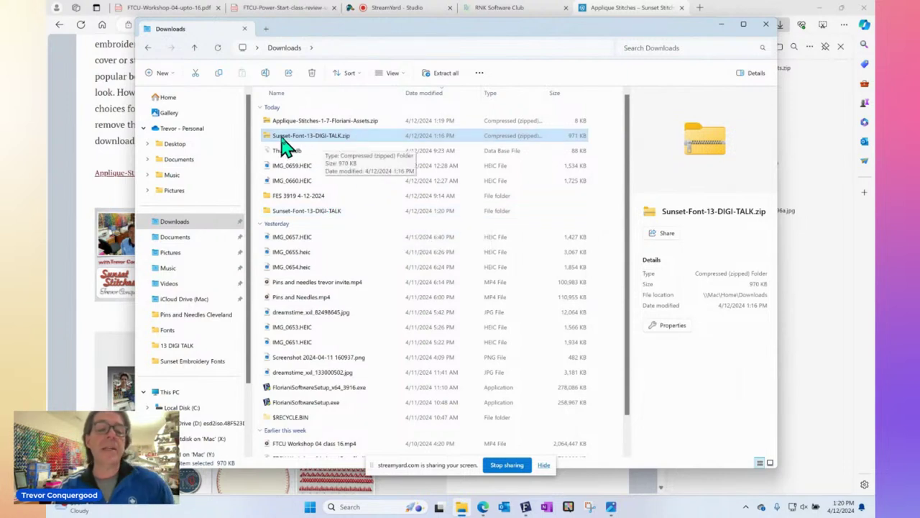
{"action": "left_click", "coordinate": [311, 73]}
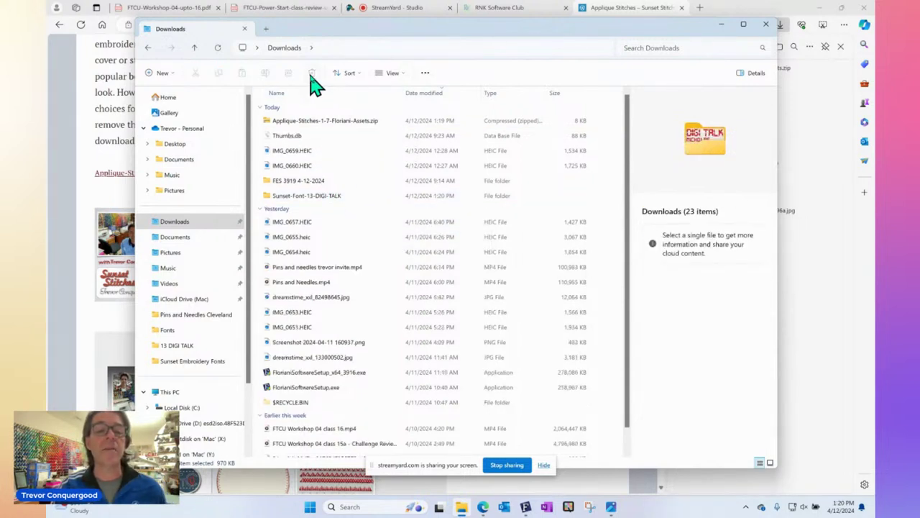
Extract Applique-Stitches-1-7-Floriani-Assets.zip to its own folder within Downloads and delete the original zip file
{"action": "left_click", "coordinate": [308, 126]}
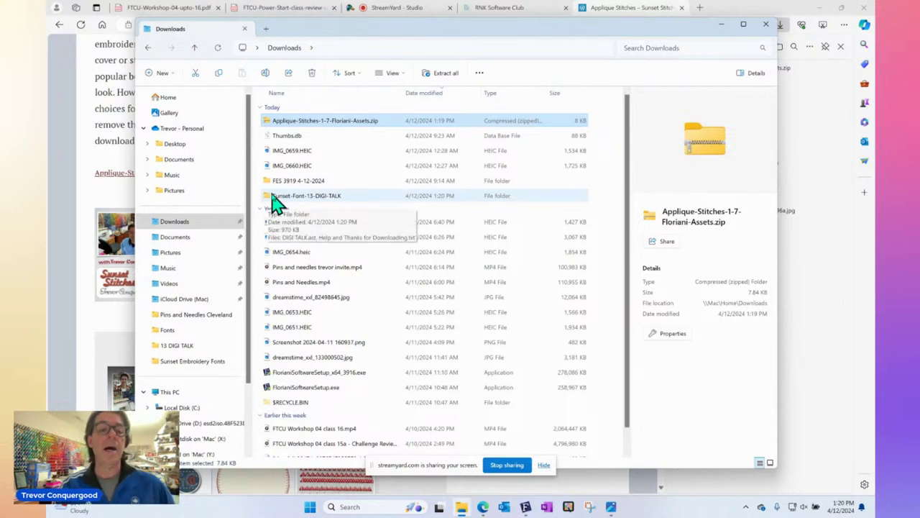
{"action": "left_click", "coordinate": [302, 152]}
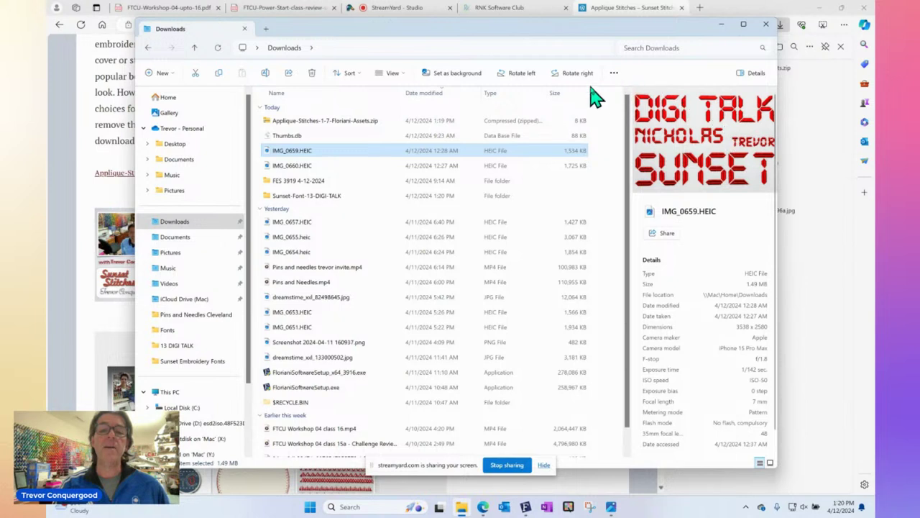
{"action": "left_click", "coordinate": [350, 124]}
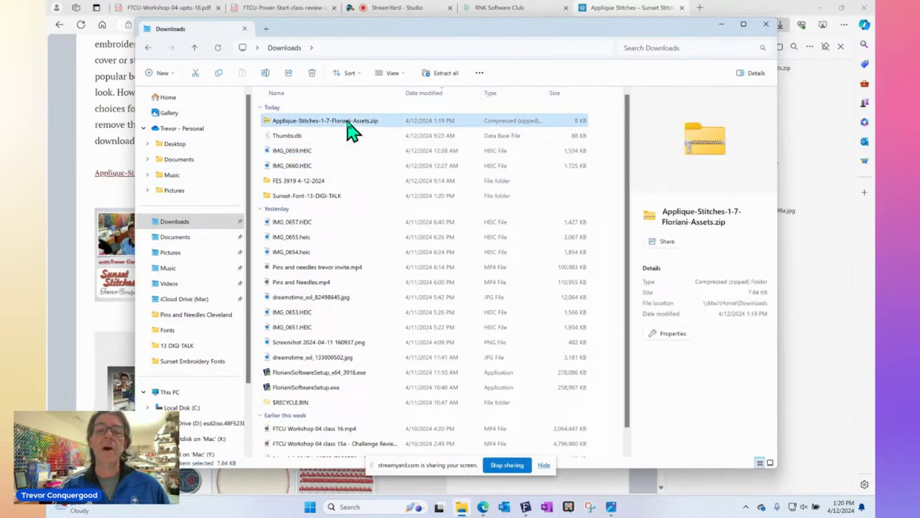
{"action": "left_click", "coordinate": [441, 72]}
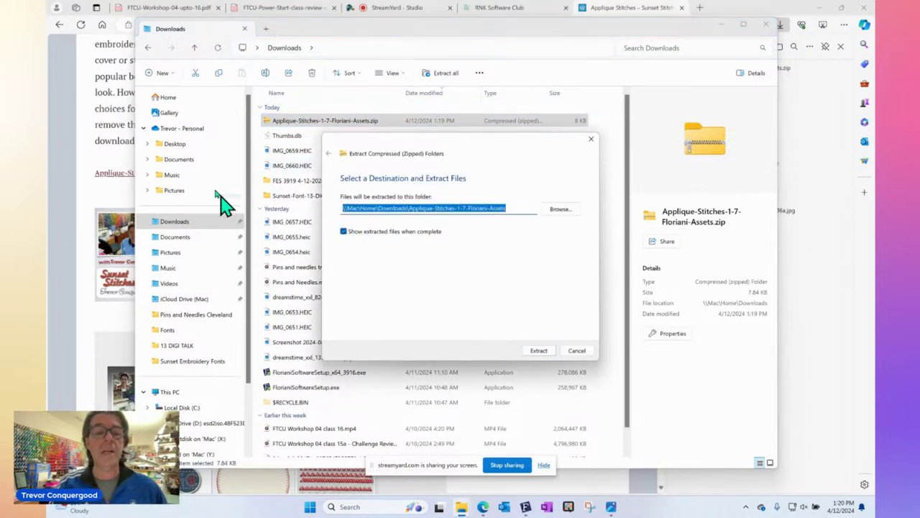
{"action": "left_click", "coordinate": [538, 351]}
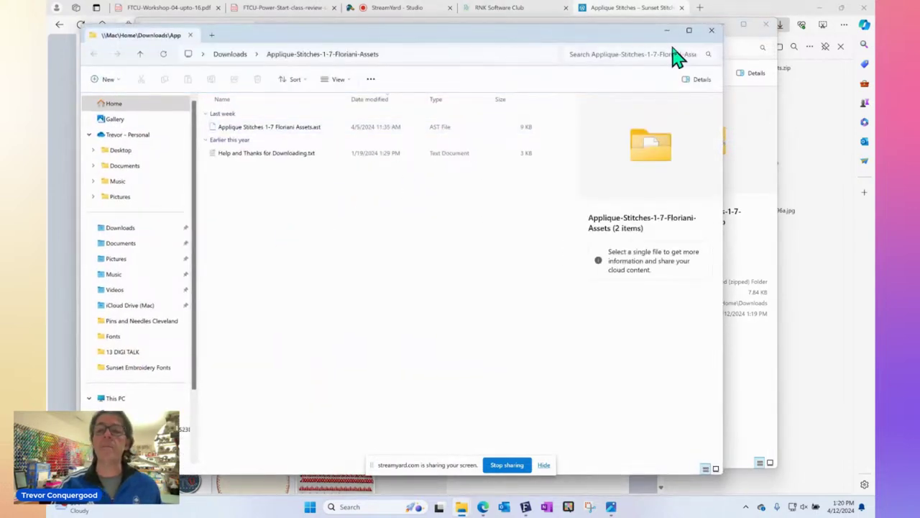
{"action": "left_click", "coordinate": [711, 31]}
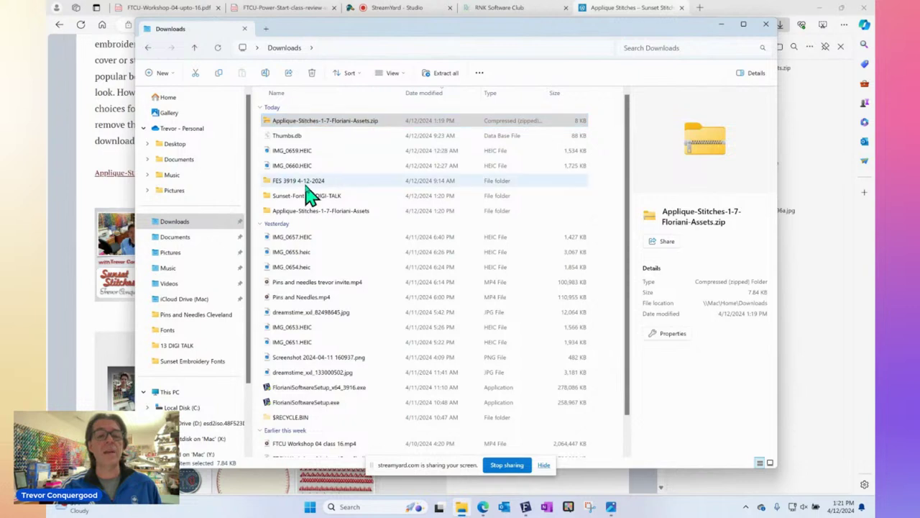
{"action": "left_click", "coordinate": [312, 74]}
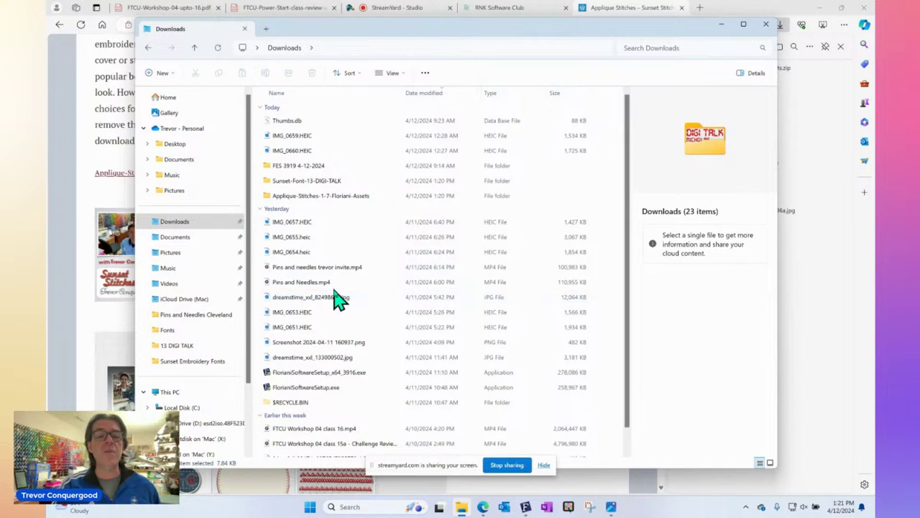
Read the font installation steps in Help and Thanks for Downloading.txt from the Sunset-Font-13-DIGI-TALK folder, and switch to FTCU
{"action": "double_click", "coordinate": [287, 183]}
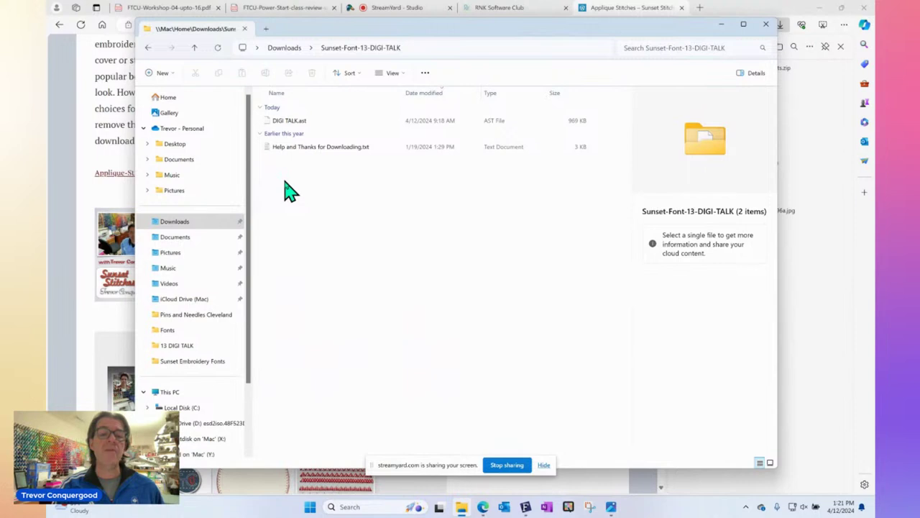
{"action": "double_click", "coordinate": [352, 150]}
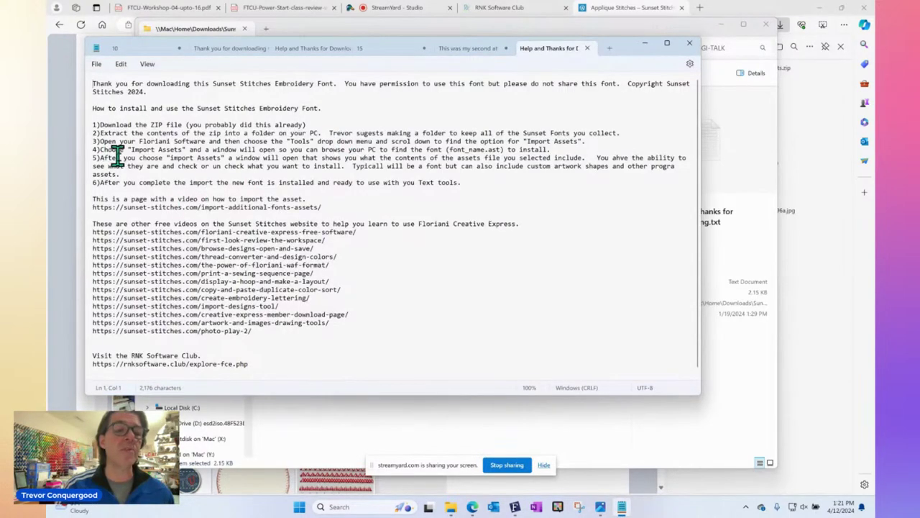
{"action": "left_click", "coordinate": [689, 43]}
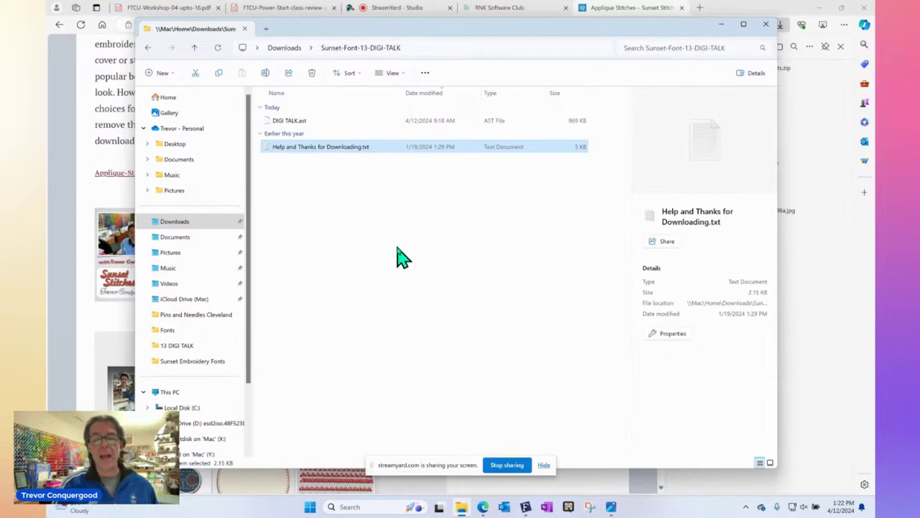
{"action": "left_click", "coordinate": [524, 508]}
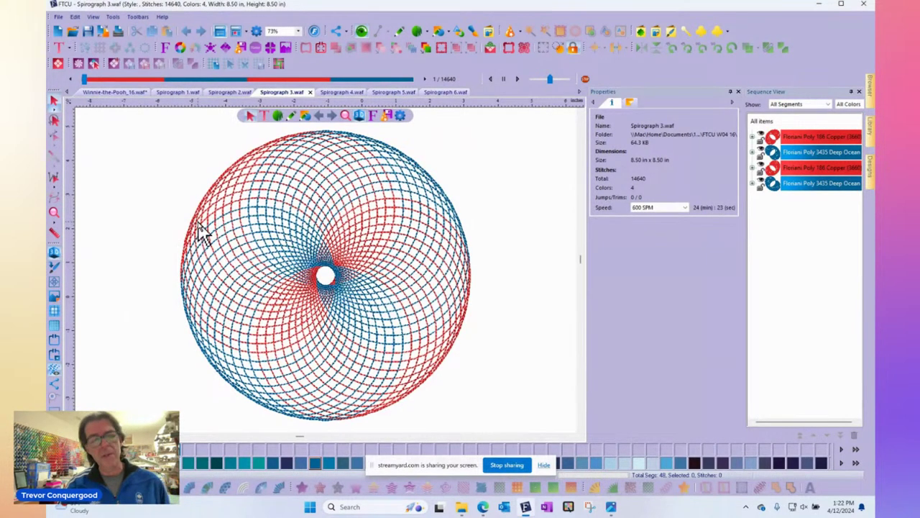
{"action": "left_click", "coordinate": [72, 31]}
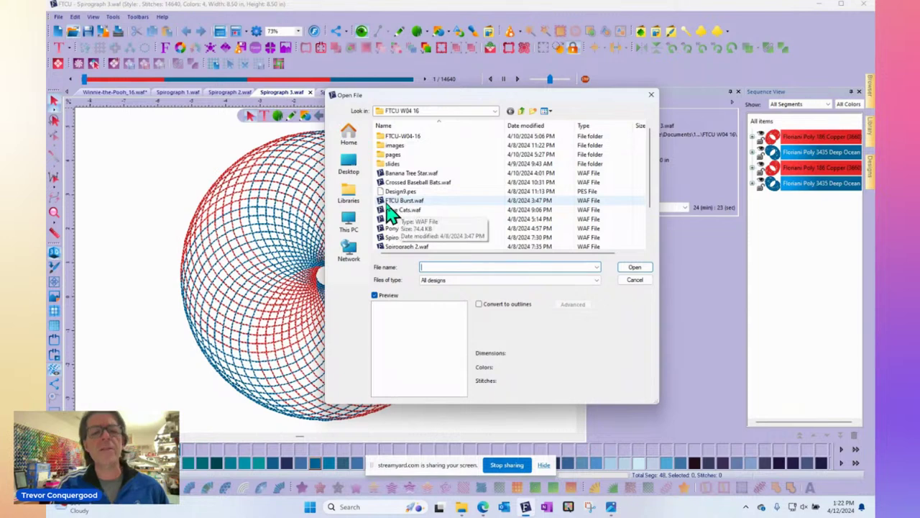
{"action": "left_click", "coordinate": [350, 170]}
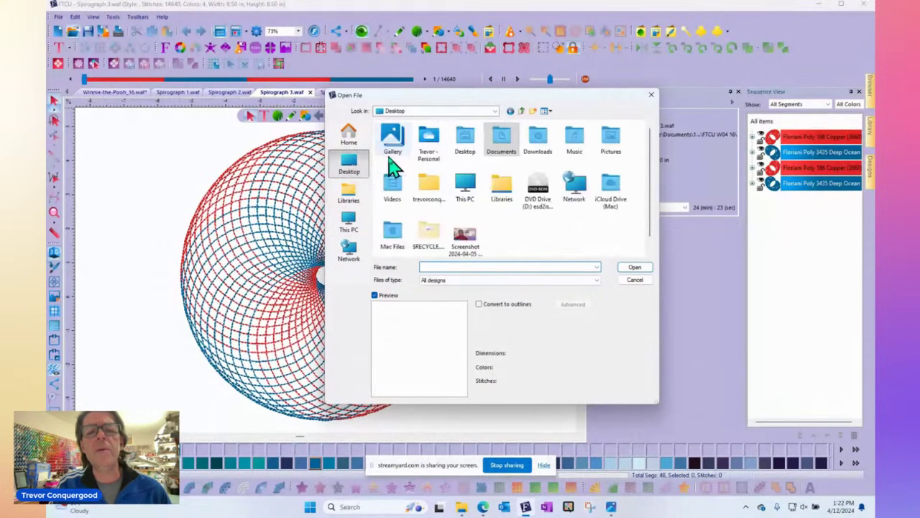
{"action": "double_click", "coordinate": [541, 153]}
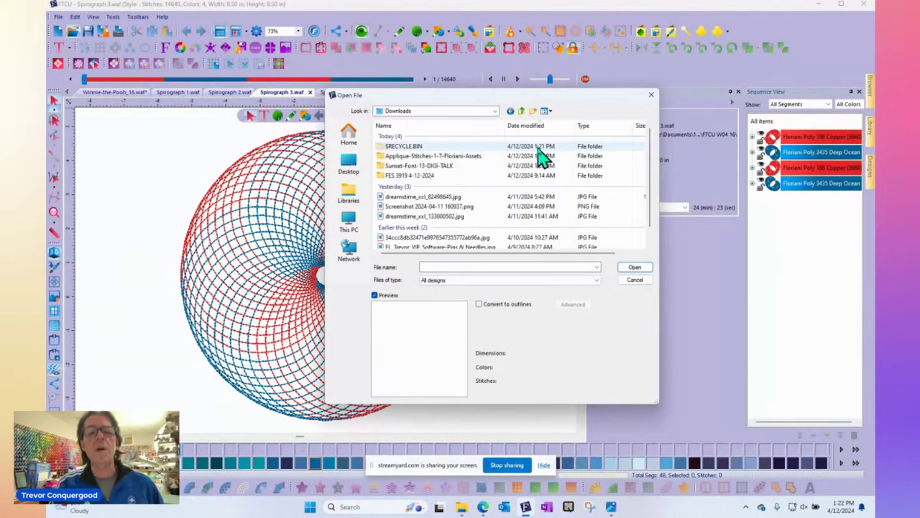
{"action": "double_click", "coordinate": [440, 167]}
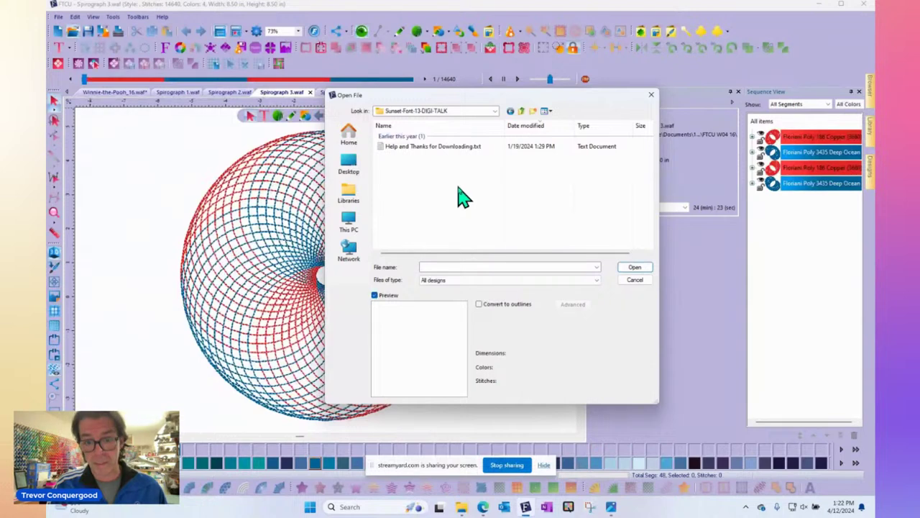
{"action": "left_click", "coordinate": [639, 281]}
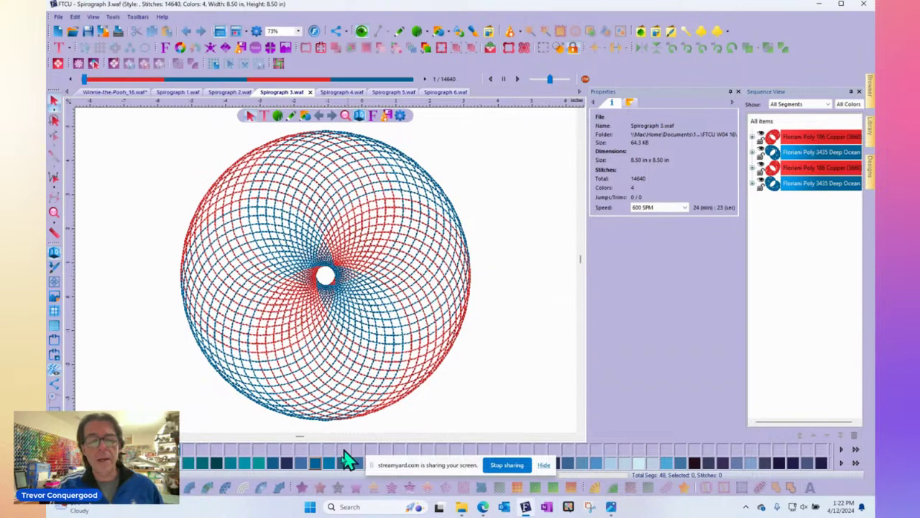
Launch PointerFocus to highlight the mouse pointer and dismiss its control wheel
{"action": "left_click", "coordinate": [310, 507]}
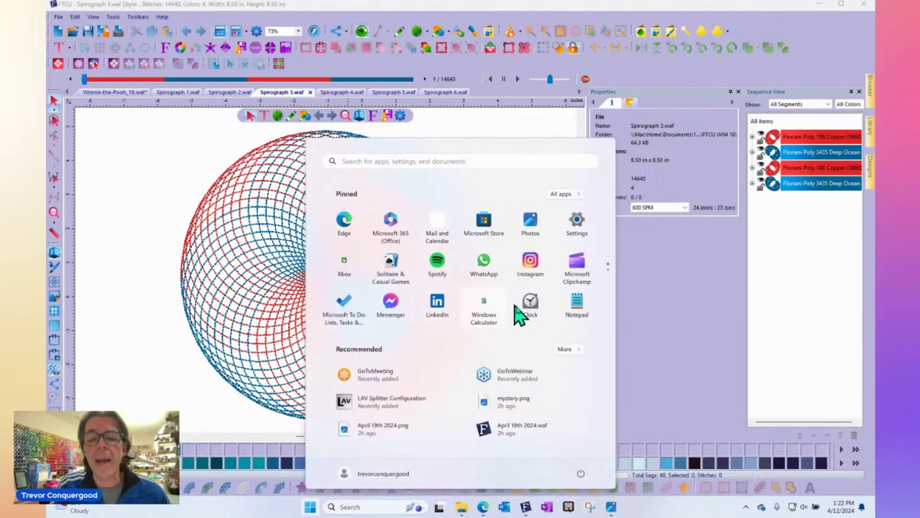
{"action": "scroll", "coordinate": [519, 314], "scroll_direction": "down", "scroll_amount": 3}
{"action": "left_click", "coordinate": [491, 267]}
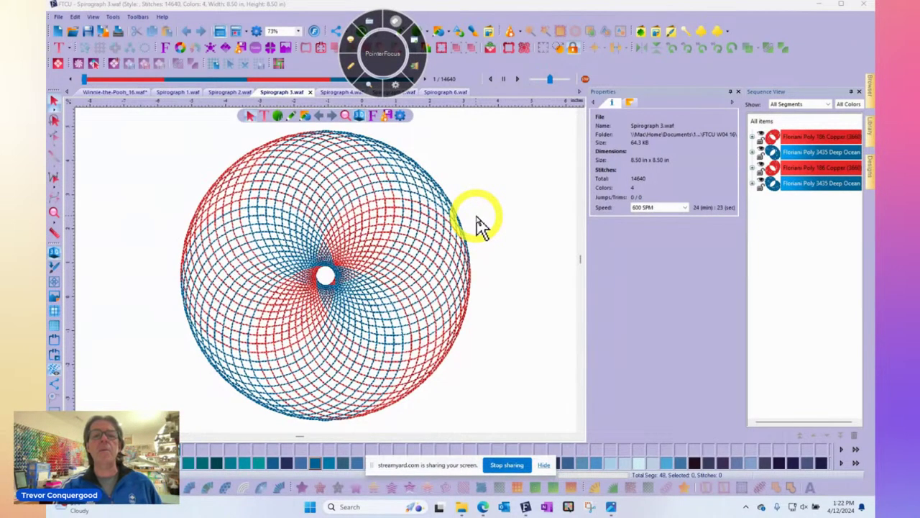
{"action": "left_click", "coordinate": [414, 40]}
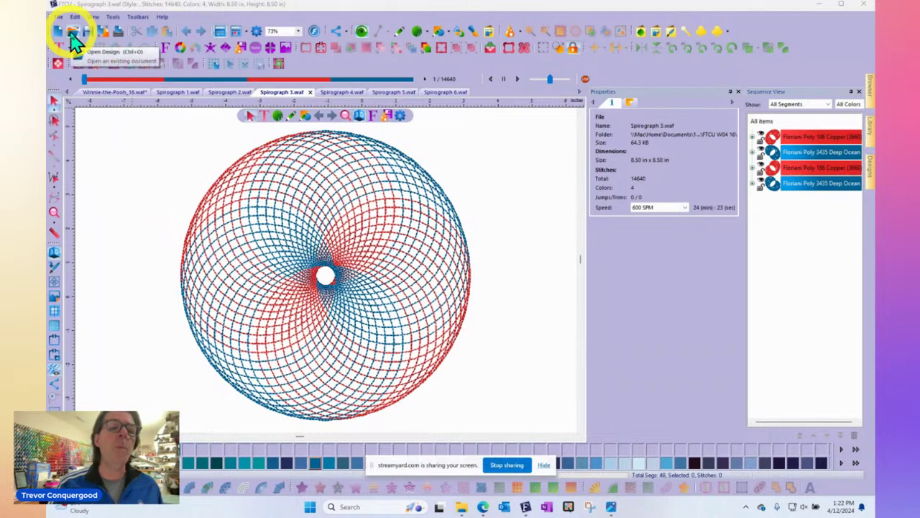
Start an asset import in FTCU and load DIGI TALK.ast from the Sunset-Font-13-DIGI-TALK folder in Downloads
{"action": "left_click", "coordinate": [112, 19]}
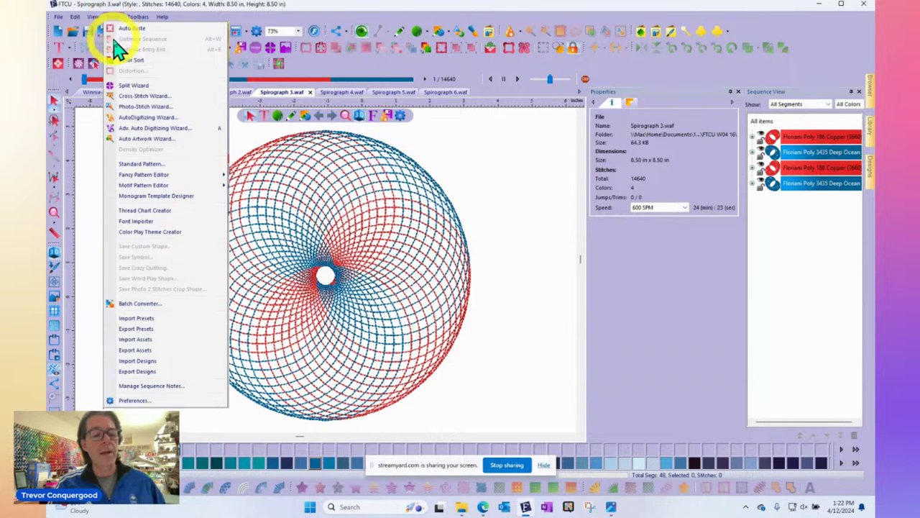
{"action": "left_click", "coordinate": [152, 340]}
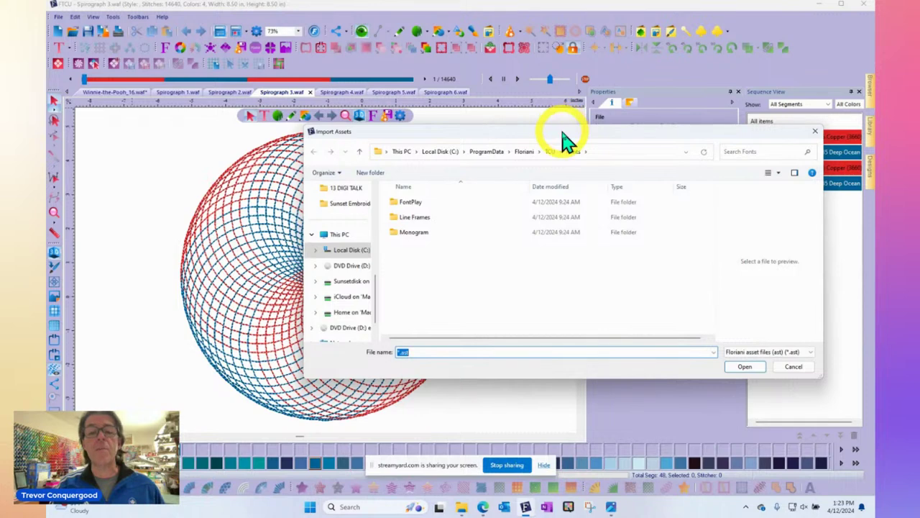
{"action": "left_click_drag", "start_coordinate": [564, 140], "coordinate": [462, 100]}
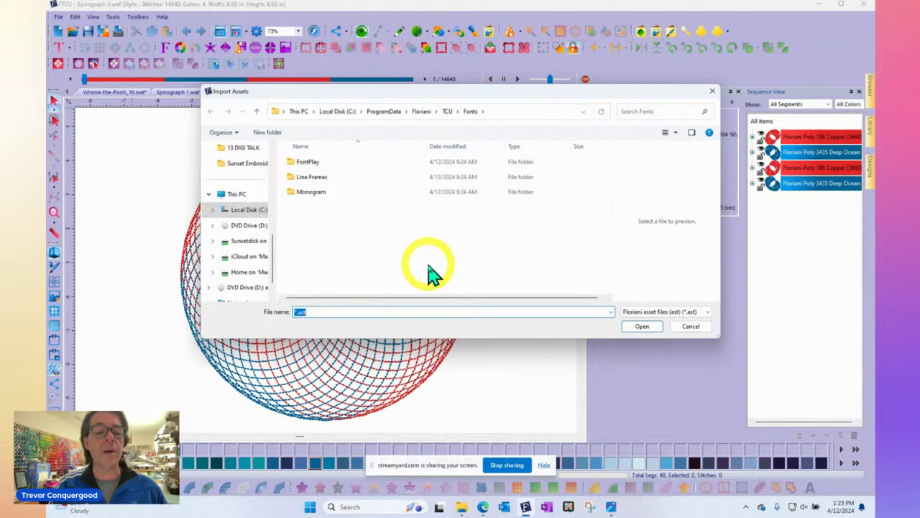
{"action": "scroll", "coordinate": [247, 206], "scroll_direction": "up", "scroll_amount": 5}
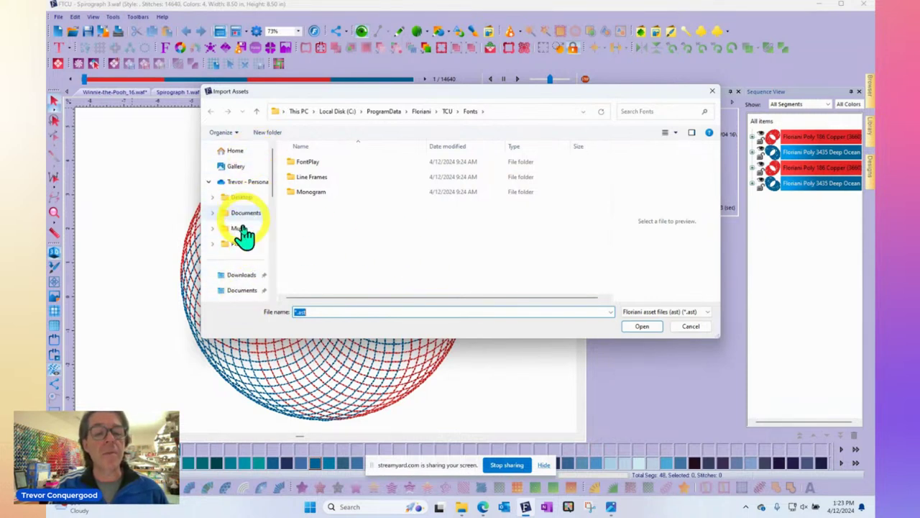
{"action": "left_click", "coordinate": [239, 276]}
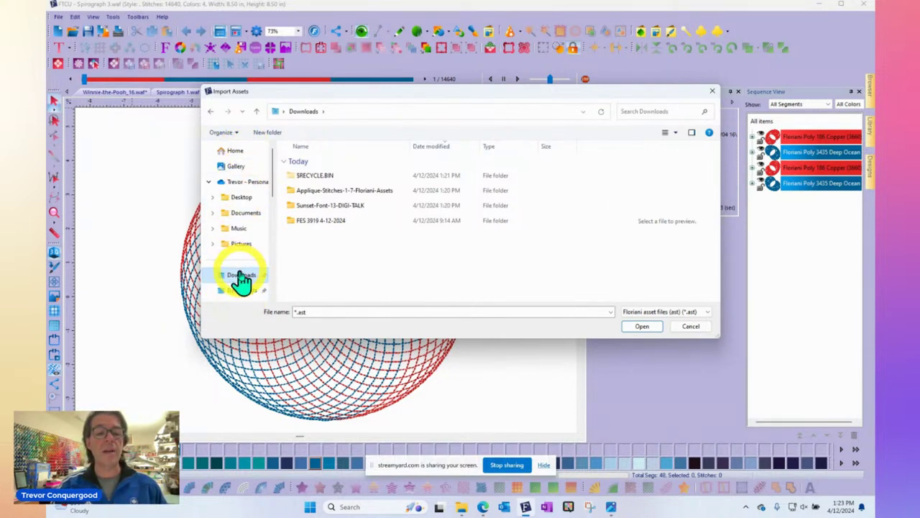
{"action": "double_click", "coordinate": [352, 206]}
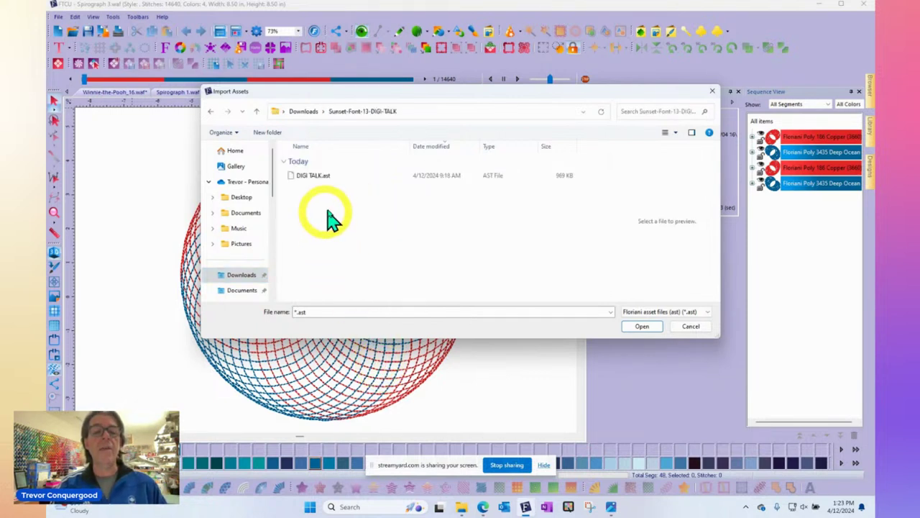
{"action": "left_click", "coordinate": [306, 179]}
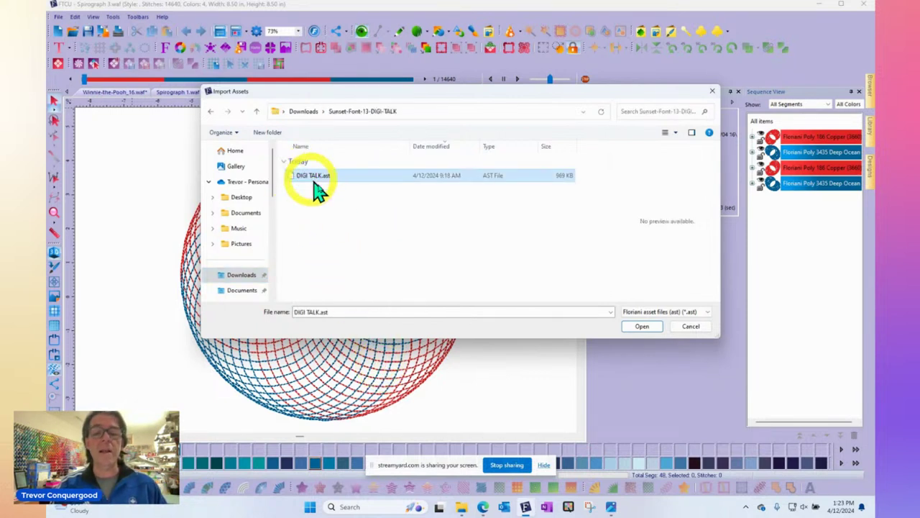
{"action": "left_click", "coordinate": [640, 329]}
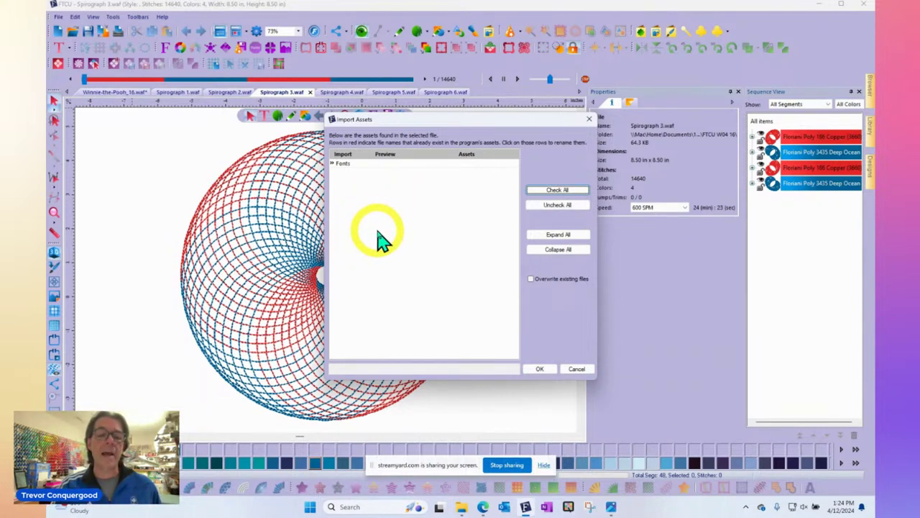
Expand the Fonts group, try ticking and unticking DIGI TALK for import, and cancel the asset import
{"action": "left_click", "coordinate": [332, 164]}
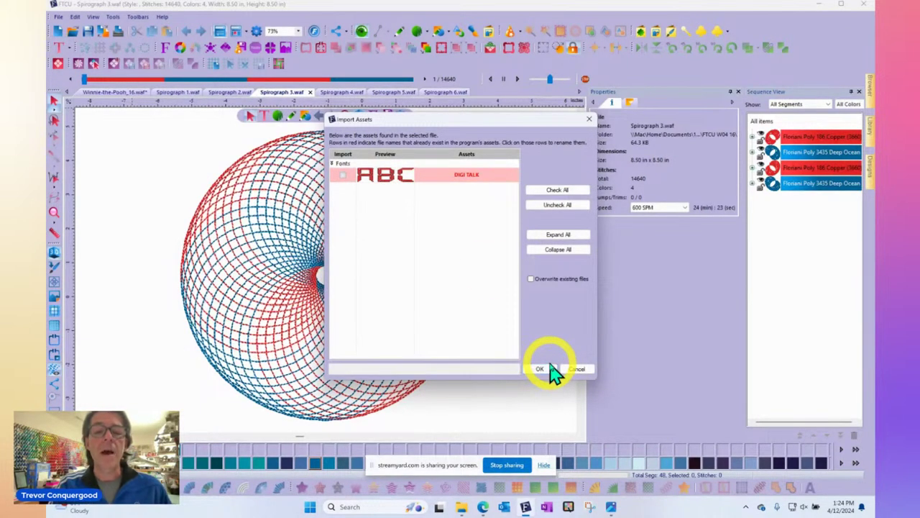
{"action": "left_click", "coordinate": [343, 175]}
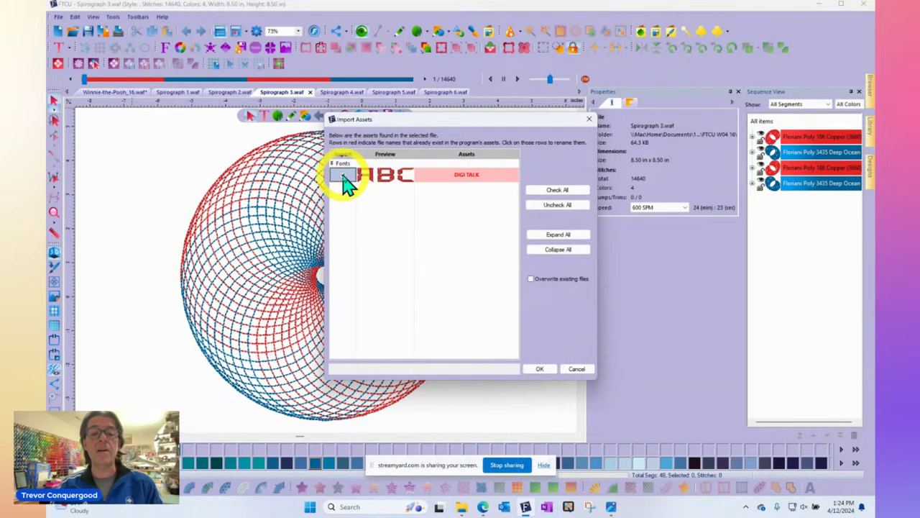
{"action": "left_click", "coordinate": [474, 174]}
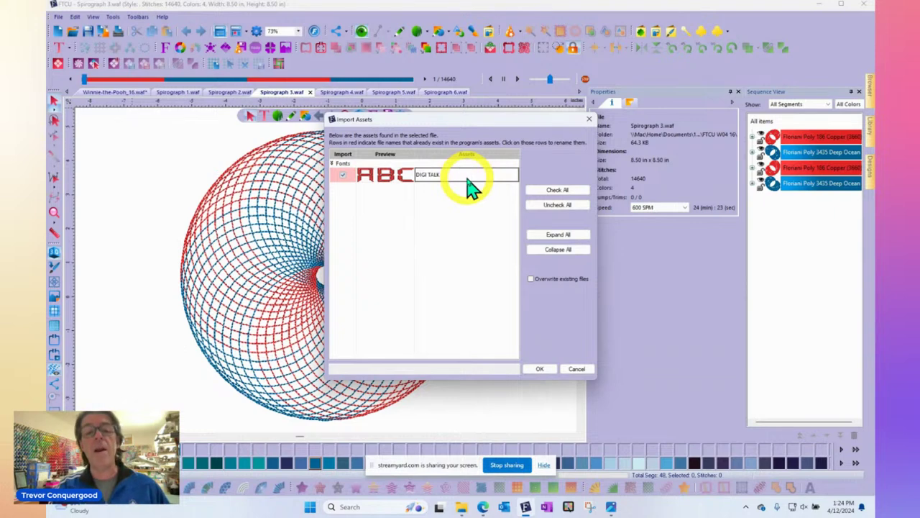
{"action": "left_click", "coordinate": [450, 235]}
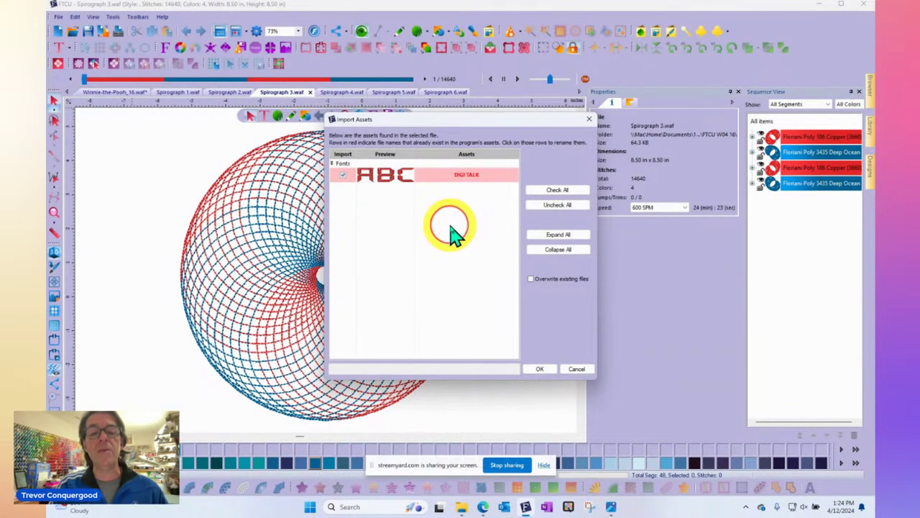
{"action": "left_click", "coordinate": [344, 175]}
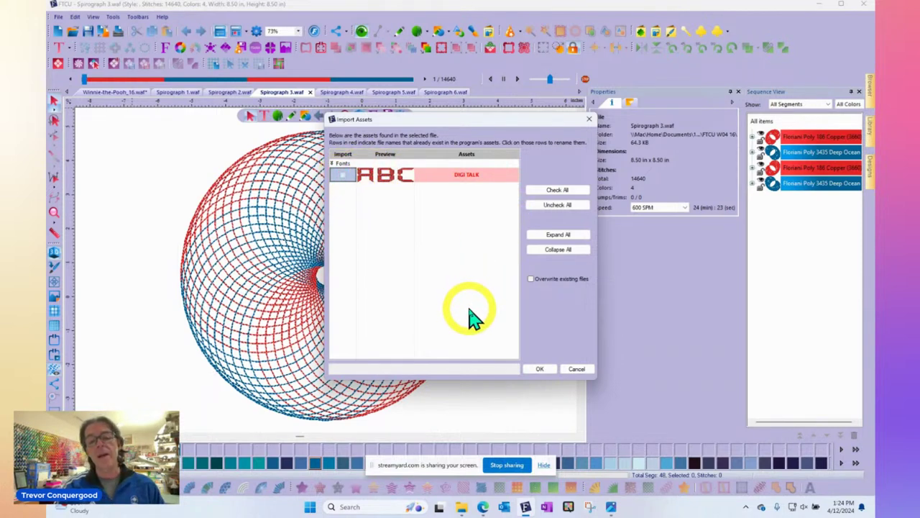
{"action": "left_click", "coordinate": [430, 245]}
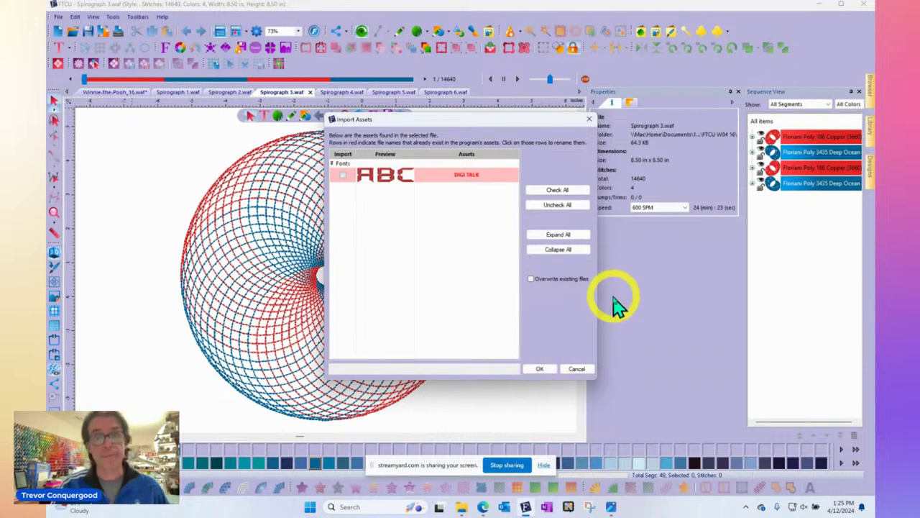
{"action": "left_click", "coordinate": [577, 370]}
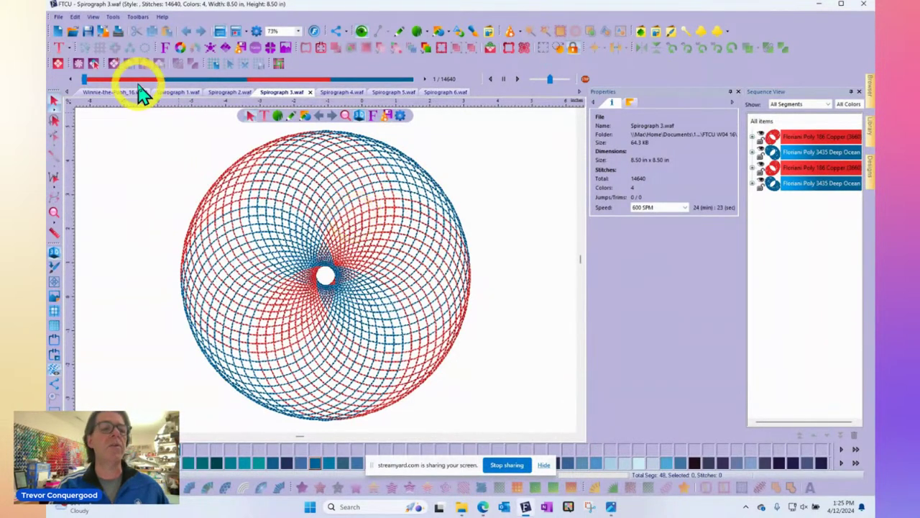
Add circular text centred on the spirograph, with the first name in all capitals as its upper text
{"action": "left_click", "coordinate": [59, 47]}
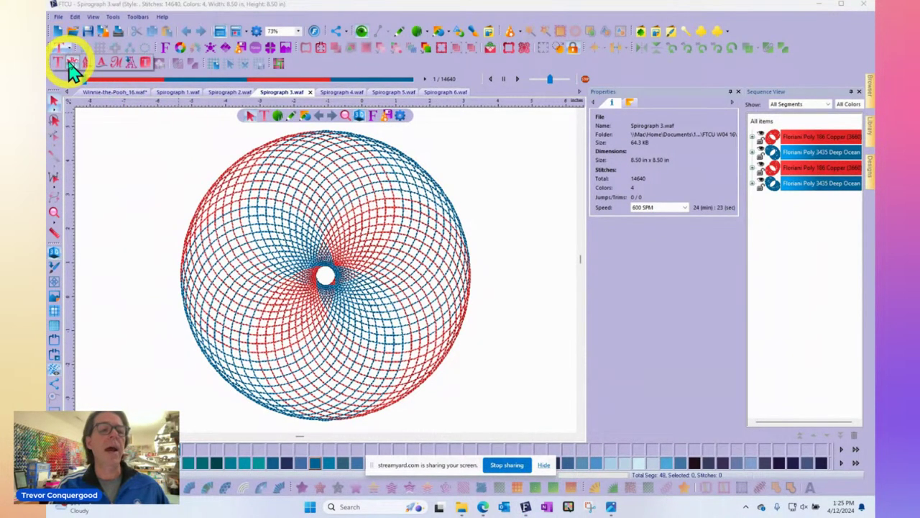
{"action": "left_click", "coordinate": [72, 63]}
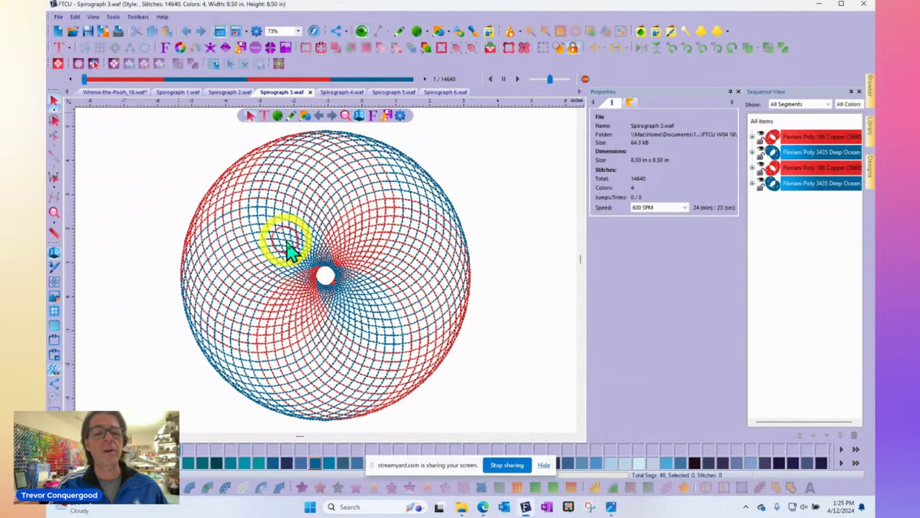
{"action": "left_click", "coordinate": [324, 273]}
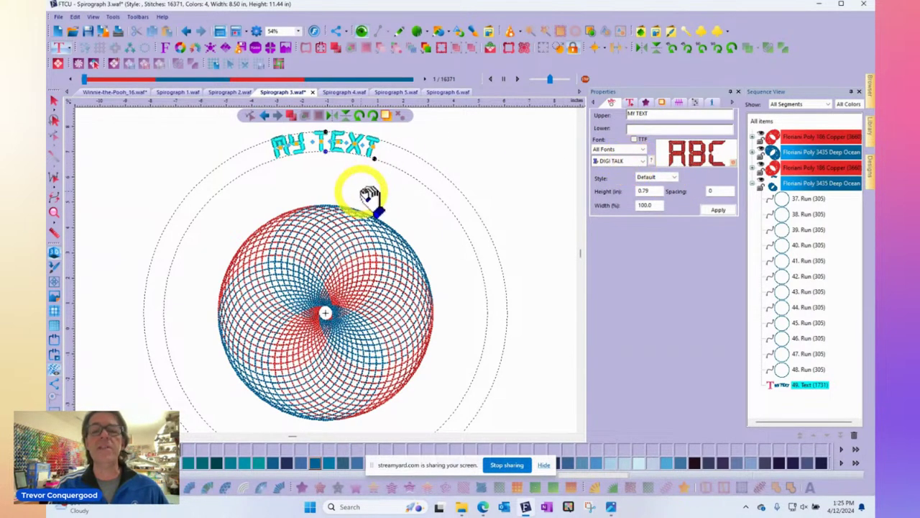
{"action": "left_click_drag", "start_coordinate": [656, 112], "coordinate": [596, 112]}
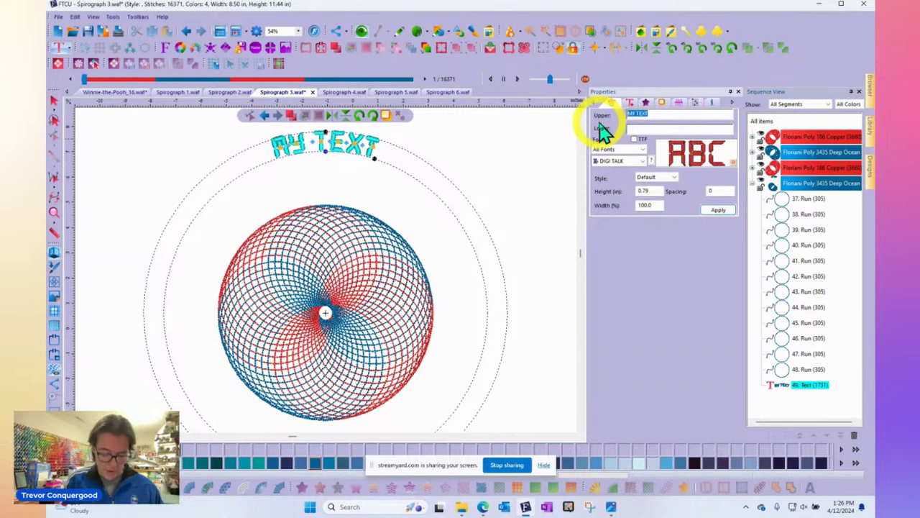
{"action": "type", "text": "TREVOR"}
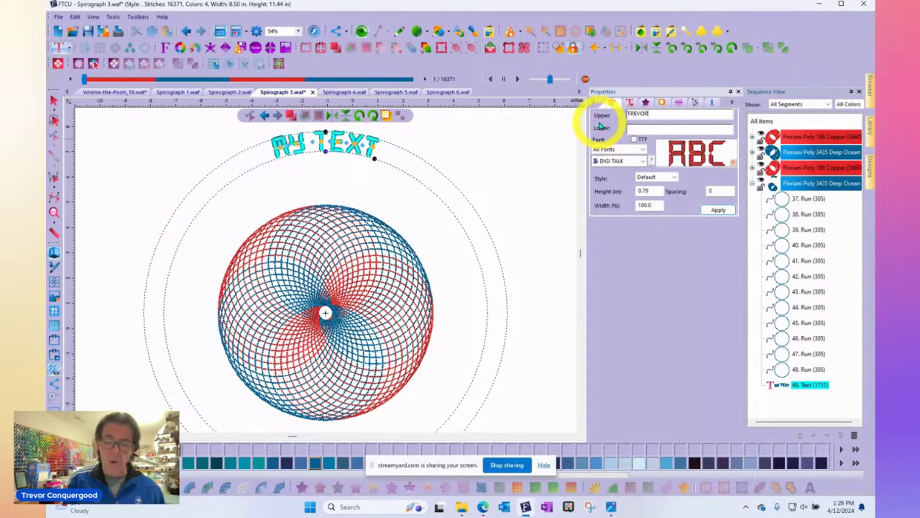
{"action": "left_click", "coordinate": [718, 209]}
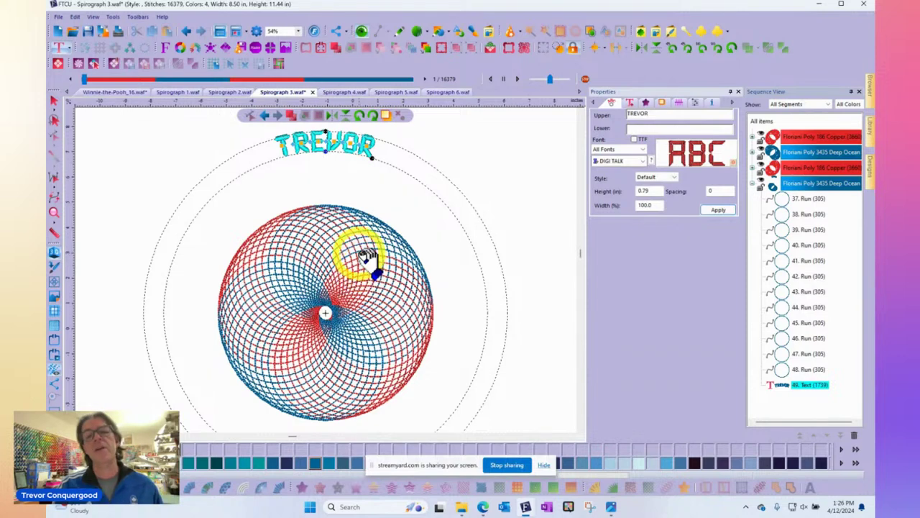
Try the first name in mixed case as the circular text's upper line, and restore it to all capitals
{"action": "double_click", "coordinate": [630, 115]}
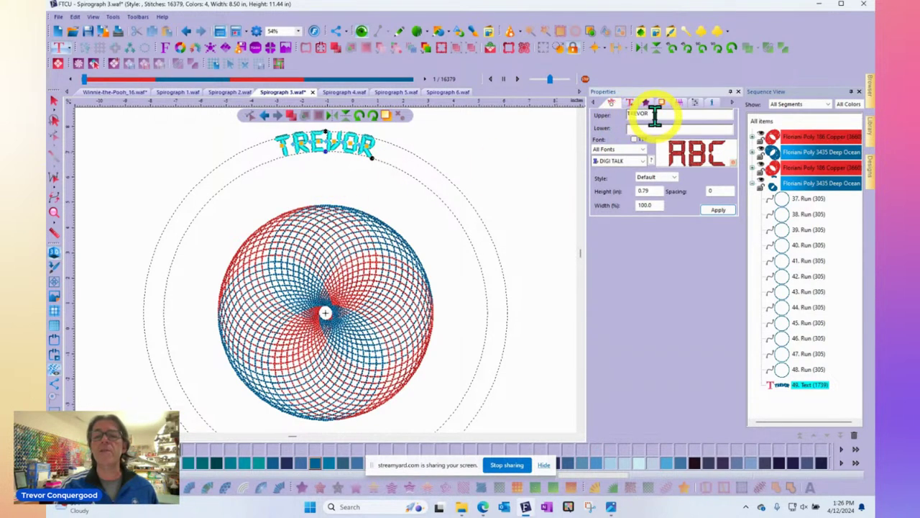
{"action": "type", "text": "Trevor"}
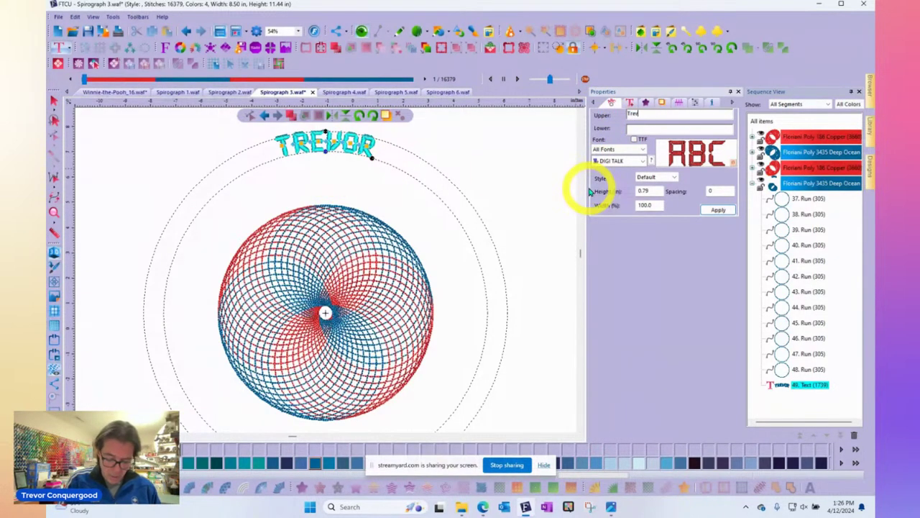
{"action": "left_click", "coordinate": [718, 209]}
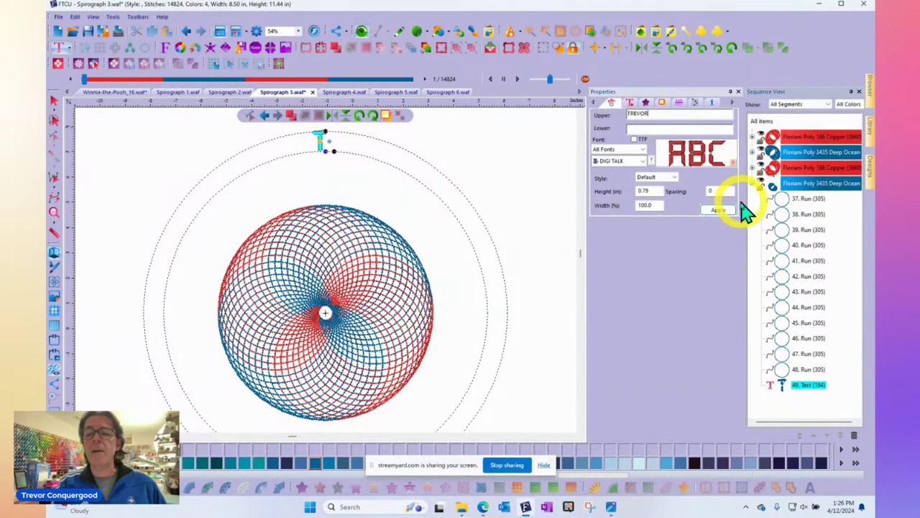
{"action": "left_click", "coordinate": [715, 210]}
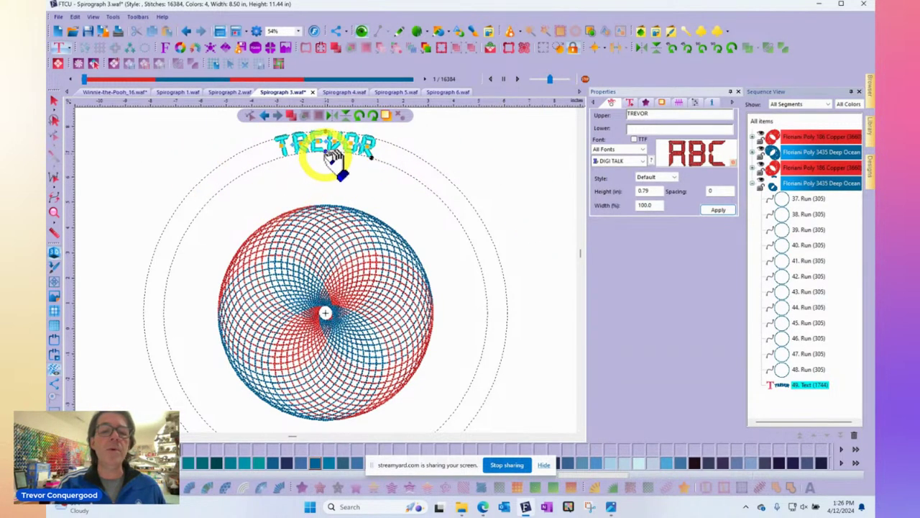
Reduce the circular text's radius to sit just above the spirograph and enlarge its letters to about 1.22 in high
{"action": "left_click_drag", "start_coordinate": [325, 149], "coordinate": [324, 194]}
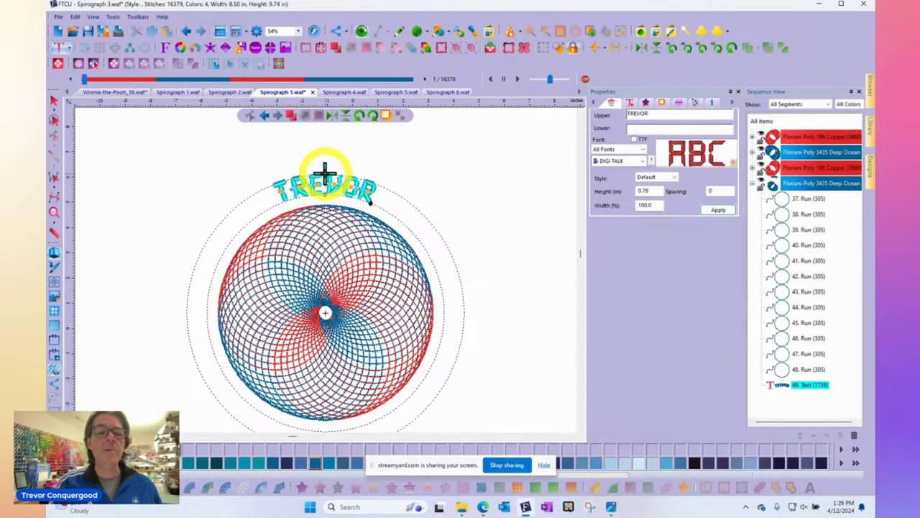
{"action": "left_click_drag", "start_coordinate": [325, 173], "coordinate": [323, 164]}
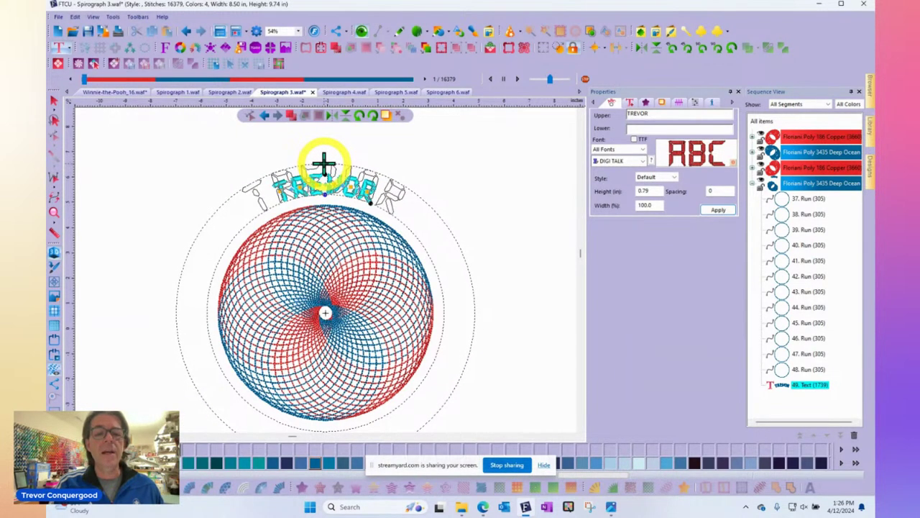
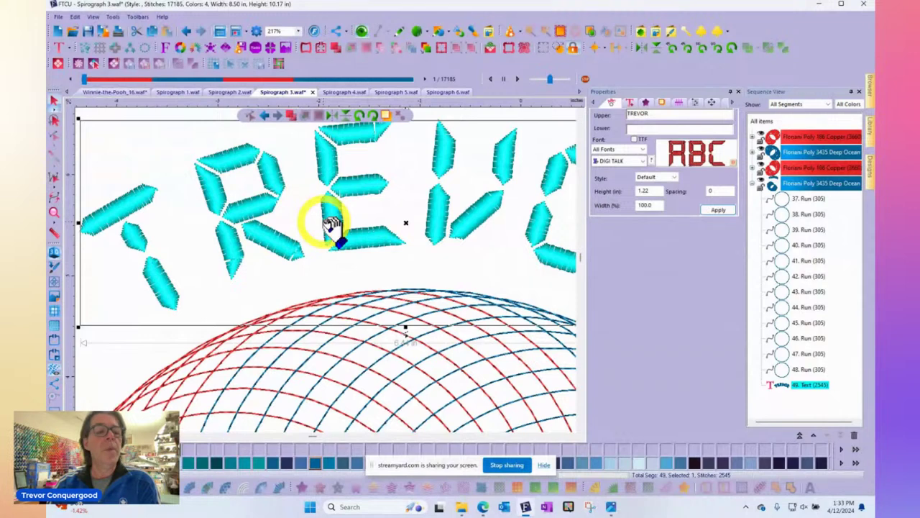
Measure the width of the lower vertical satin segment of the letter E
{"action": "left_click", "coordinate": [54, 232]}
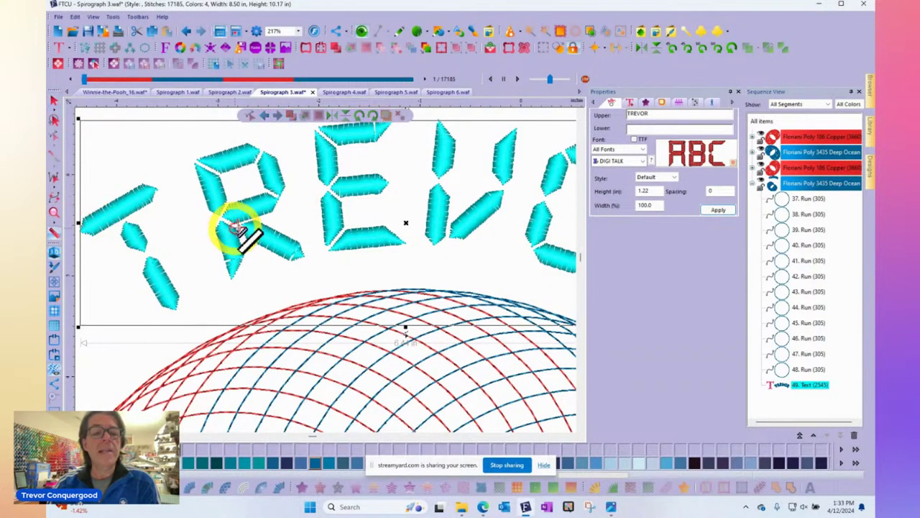
{"action": "scroll", "coordinate": [328, 208], "scroll_direction": "up", "scroll_amount": 1}
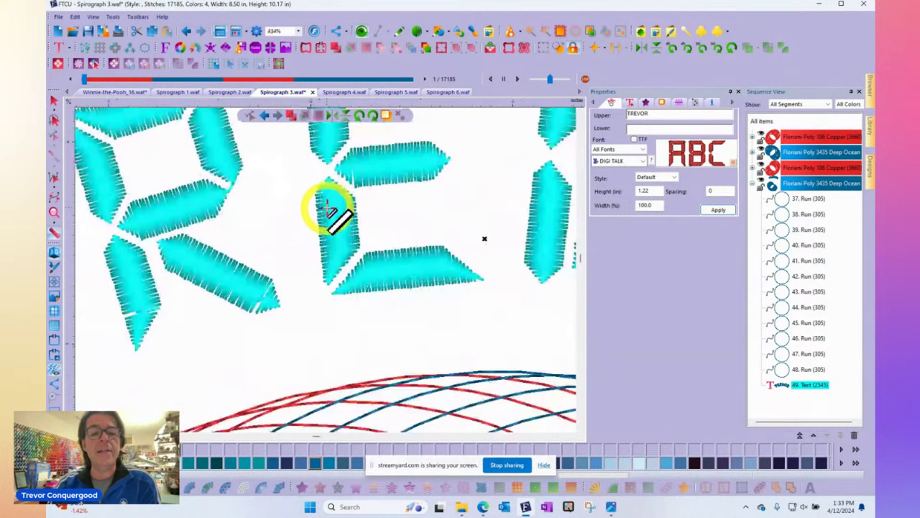
{"action": "left_click_drag", "start_coordinate": [314, 214], "coordinate": [358, 214]}
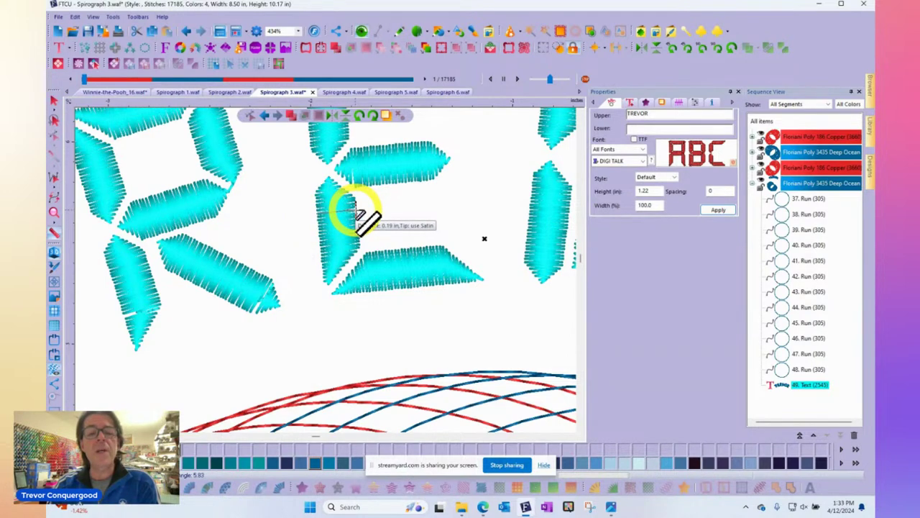
{"action": "left_click_drag", "start_coordinate": [360, 216], "coordinate": [363, 201]}
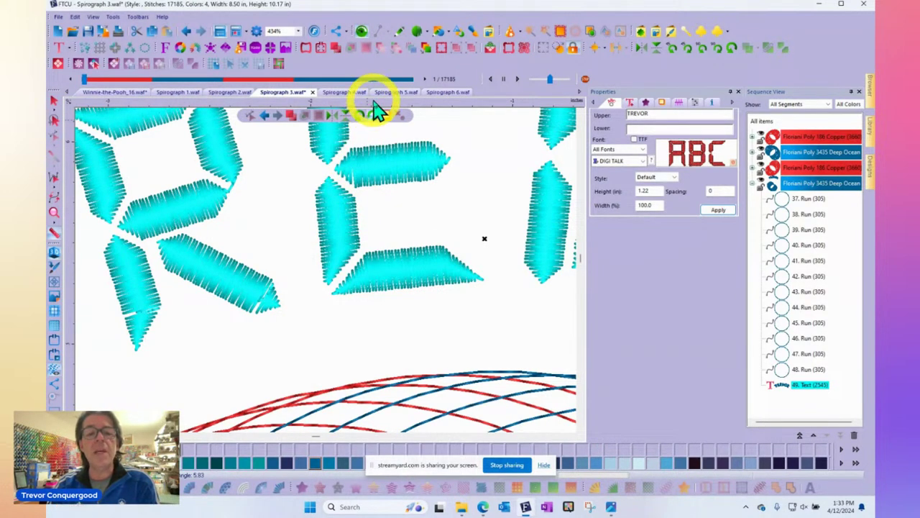
Switch the measurement units to millimetres and measure the width of the E's lower vertical segment again
{"action": "left_click", "coordinate": [378, 109]}
{"action": "left_click", "coordinate": [388, 121]}
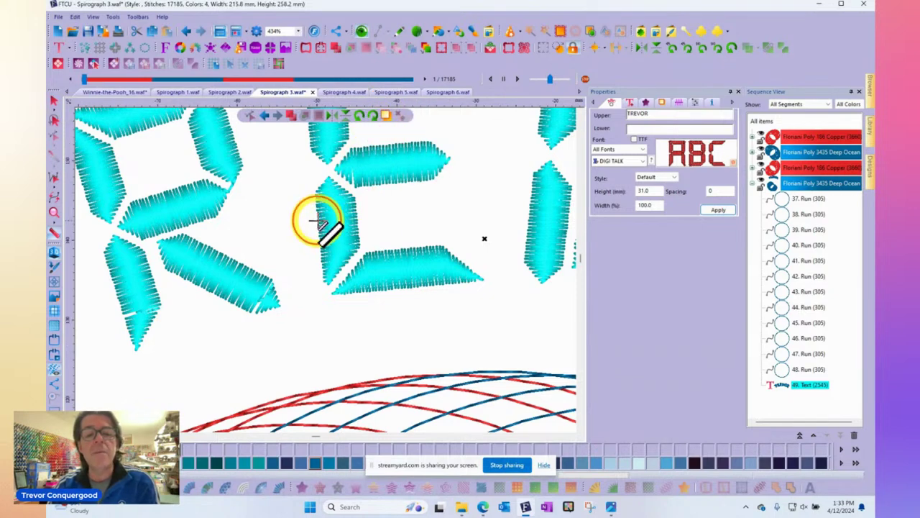
{"action": "left_click_drag", "start_coordinate": [315, 221], "coordinate": [357, 215]}
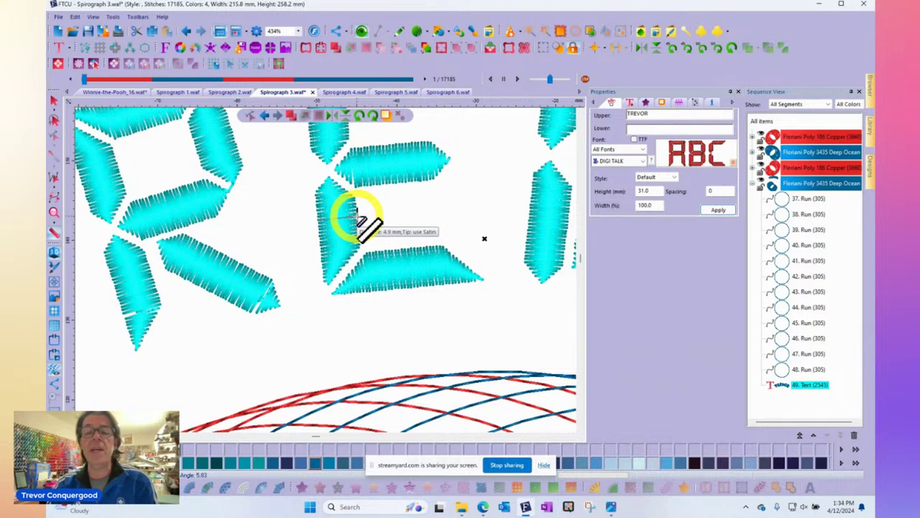
{"action": "left_click_drag", "start_coordinate": [357, 216], "coordinate": [359, 216]}
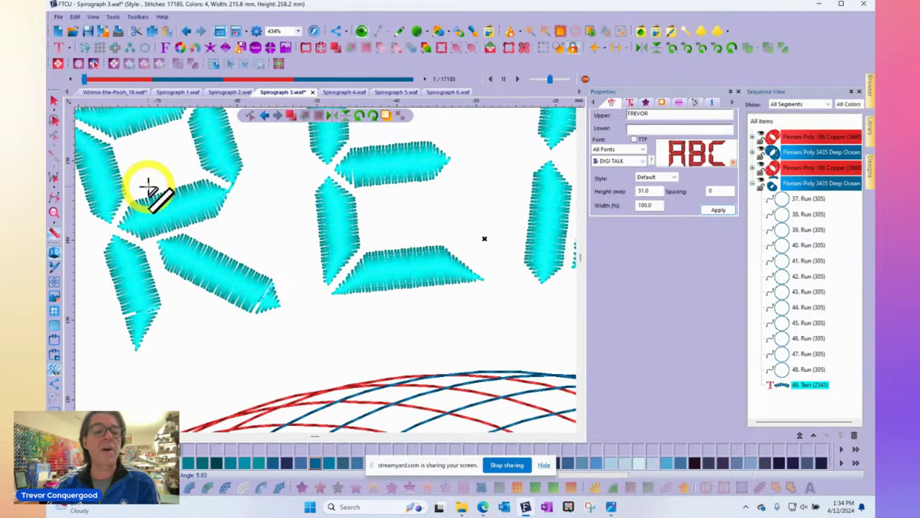
Edit the circular text above the spirograph and enlarge its letters outward to about 53.7 mm high
{"action": "scroll", "coordinate": [149, 187], "scroll_direction": "down", "scroll_amount": 2}
{"action": "left_click_drag", "start_coordinate": [141, 137], "coordinate": [180, 256]}
{"action": "scroll", "coordinate": [181, 258], "scroll_direction": "down", "scroll_amount": 2}
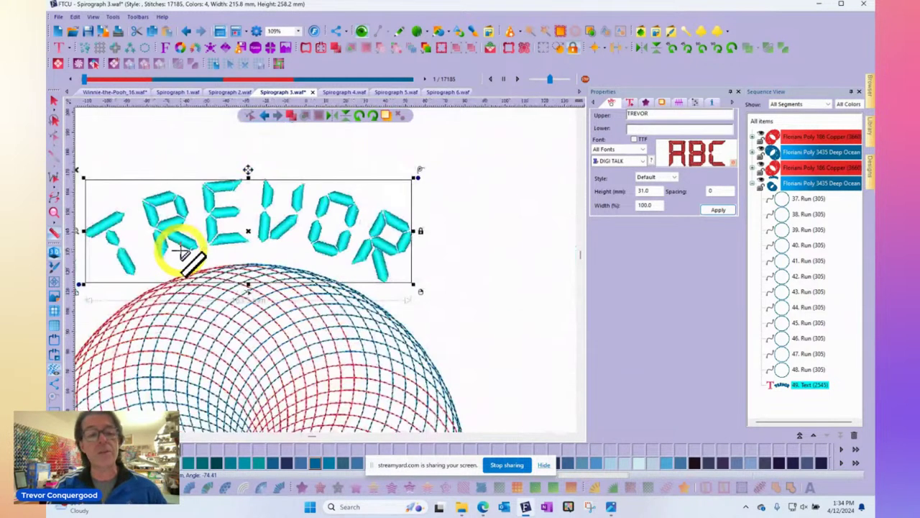
{"action": "left_click", "coordinate": [246, 236]}
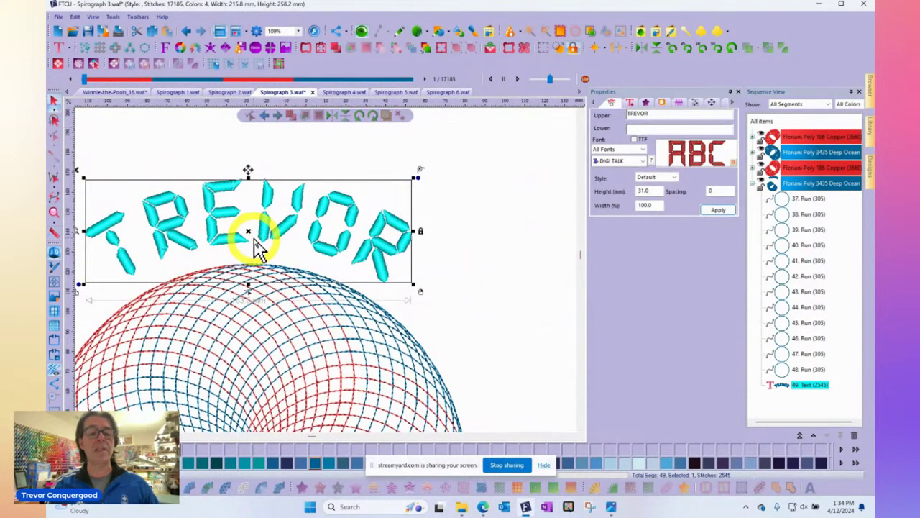
{"action": "scroll", "coordinate": [246, 236], "scroll_direction": "down", "scroll_amount": 1}
{"action": "right_click", "coordinate": [230, 226]}
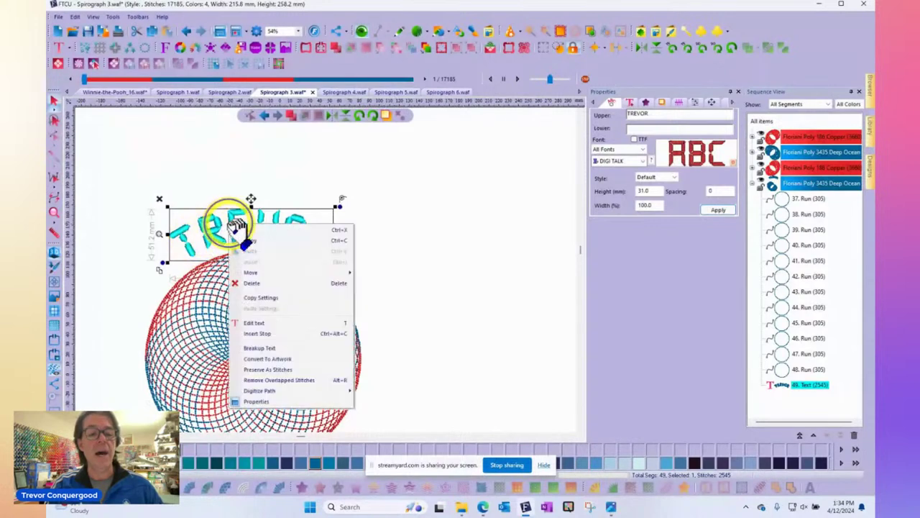
{"action": "left_click", "coordinate": [281, 329]}
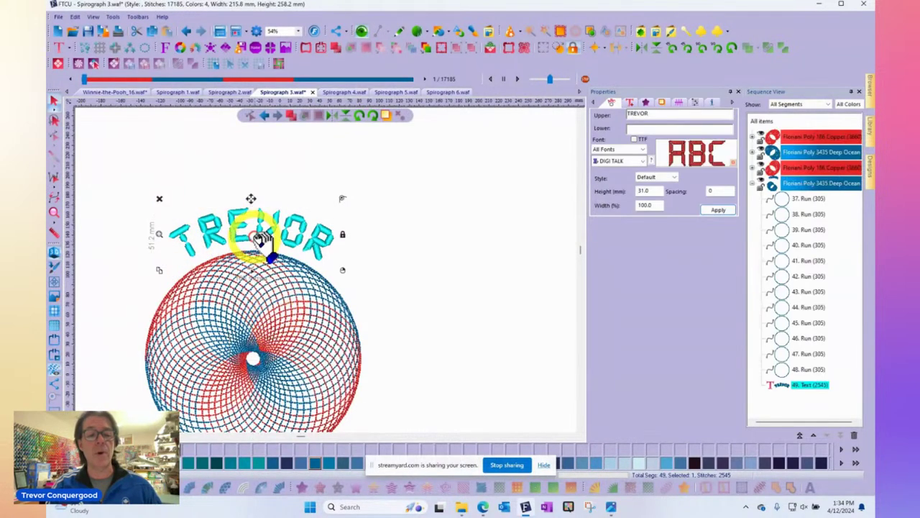
{"action": "left_click", "coordinate": [251, 211]}
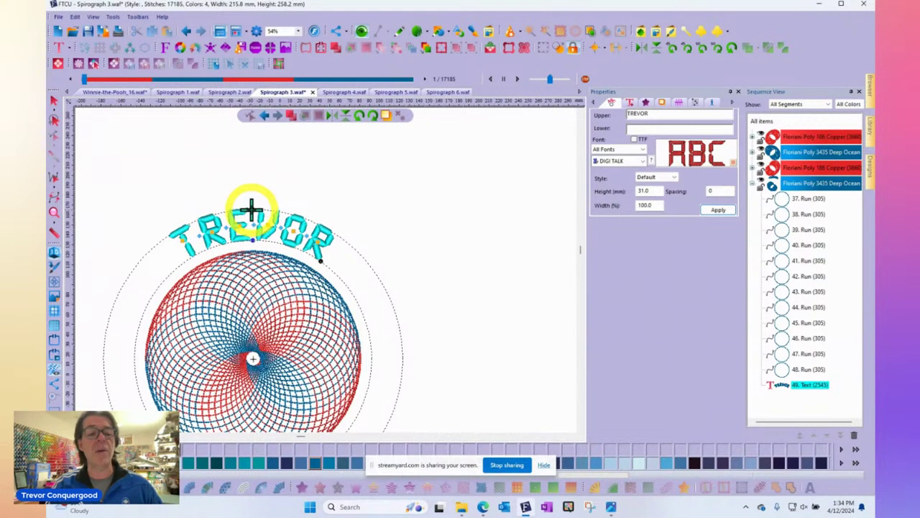
{"action": "left_click_drag", "start_coordinate": [252, 210], "coordinate": [257, 170]}
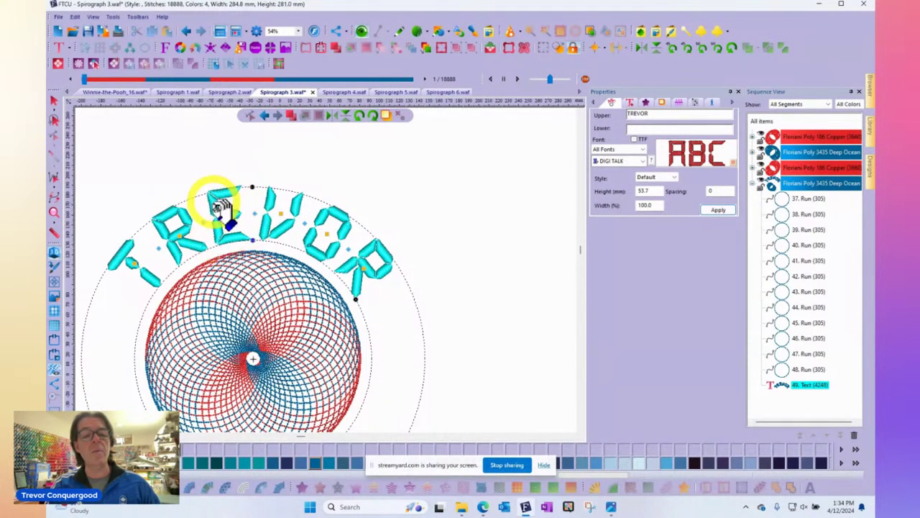
Measure the width of the lower vertical satin segment of the letter V, and deselect the text
{"action": "scroll", "coordinate": [262, 233], "scroll_direction": "up", "scroll_amount": 2}
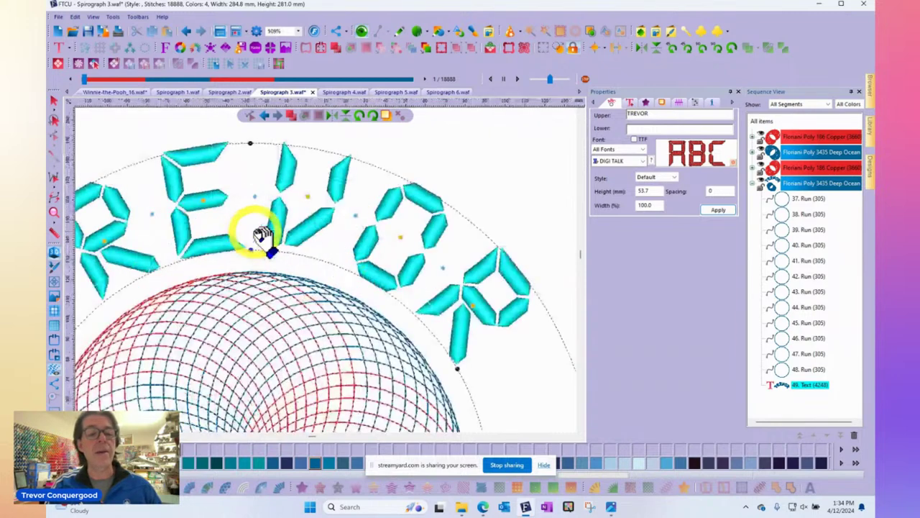
{"action": "scroll", "coordinate": [262, 234], "scroll_direction": "up", "scroll_amount": 2}
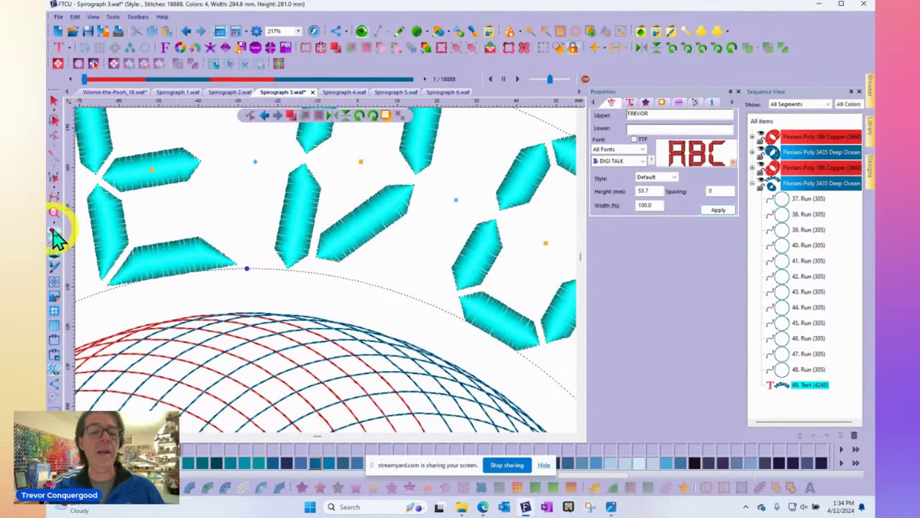
{"action": "mouse_move", "coordinate": [304, 206]}
{"action": "left_mouse_down"}
{"action": "mouse_move", "coordinate": [286, 192]}
{"action": "mouse_move", "coordinate": [317, 199]}
{"action": "left_mouse_up"}
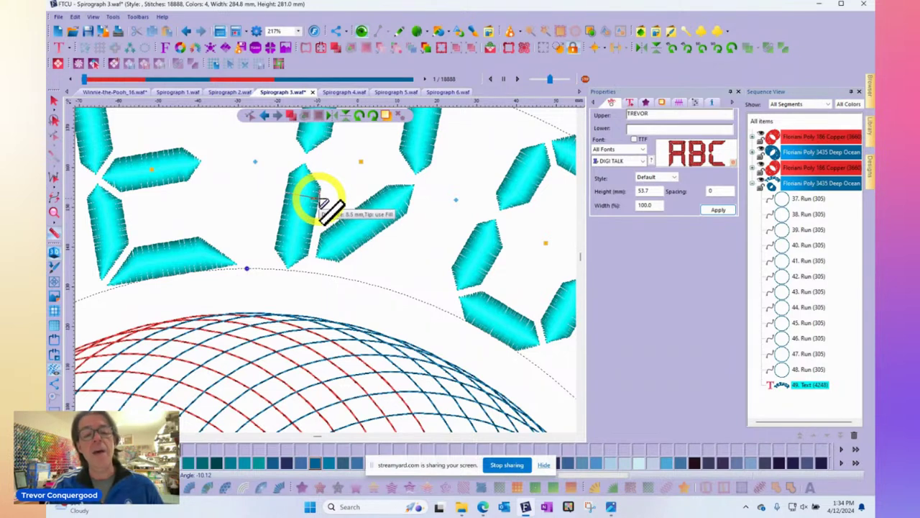
{"action": "mouse_move", "coordinate": [318, 194]}
{"action": "left_mouse_down"}
{"action": "mouse_move", "coordinate": [281, 196]}
{"action": "mouse_move", "coordinate": [319, 195]}
{"action": "mouse_move", "coordinate": [279, 205]}
{"action": "mouse_move", "coordinate": [311, 209]}
{"action": "left_mouse_up"}
{"action": "scroll", "coordinate": [312, 210], "scroll_direction": "down", "scroll_amount": 2}
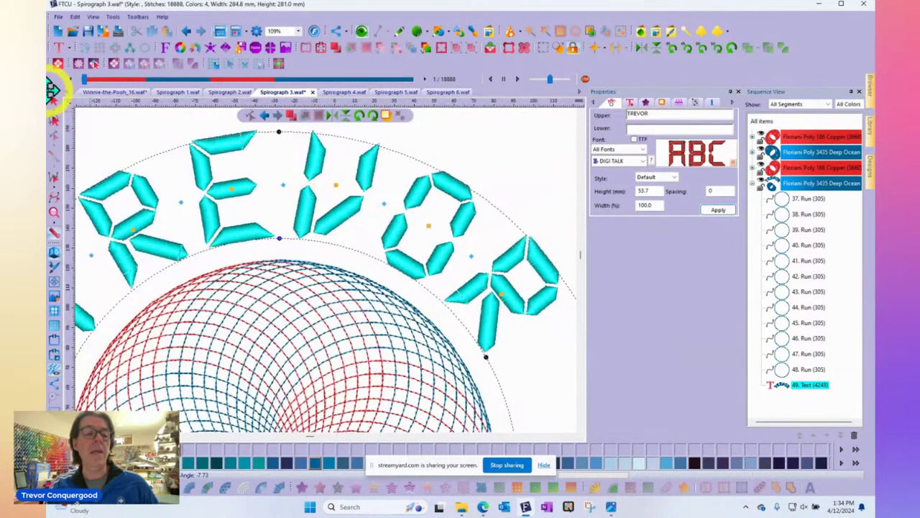
{"action": "left_click", "coordinate": [401, 246]}
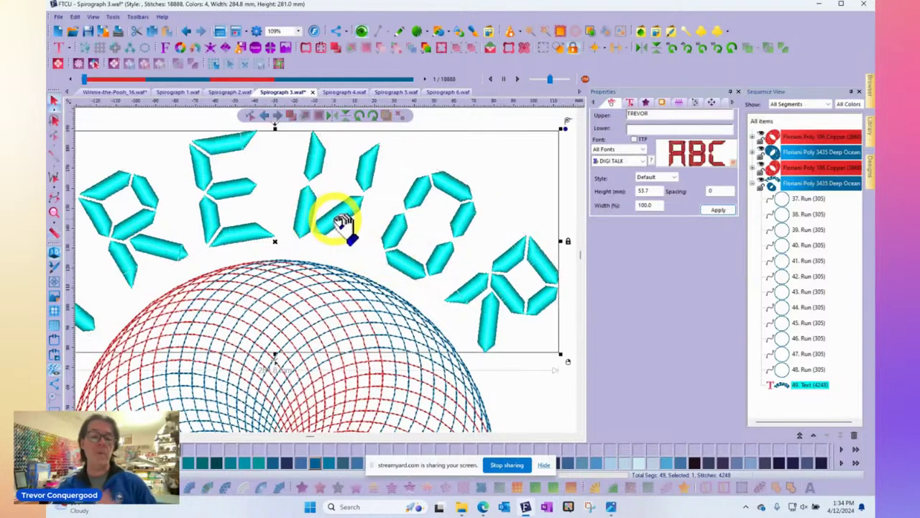
{"action": "left_click", "coordinate": [515, 385]}
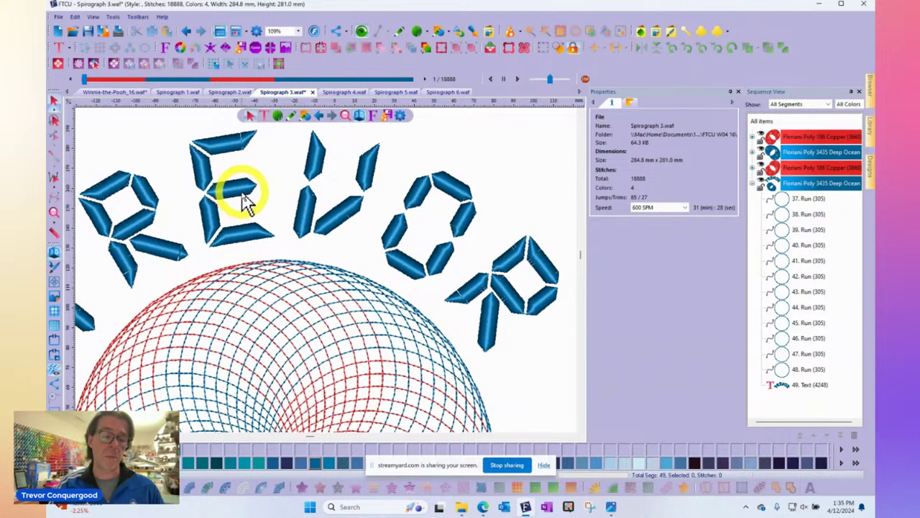
Set the circular text's connection type to As digitized
{"action": "scroll", "coordinate": [244, 204], "scroll_direction": "down", "scroll_amount": 3}
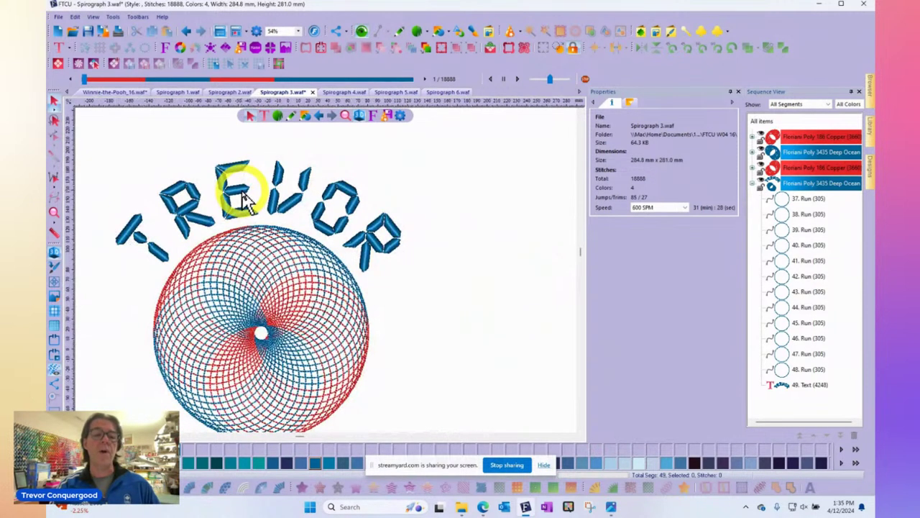
{"action": "scroll", "coordinate": [244, 203], "scroll_direction": "up", "scroll_amount": 3}
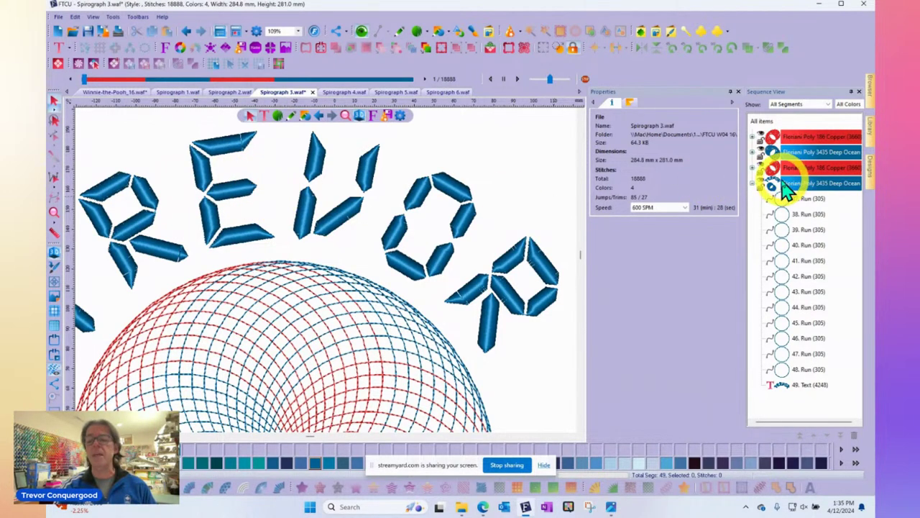
{"action": "left_click", "coordinate": [805, 386]}
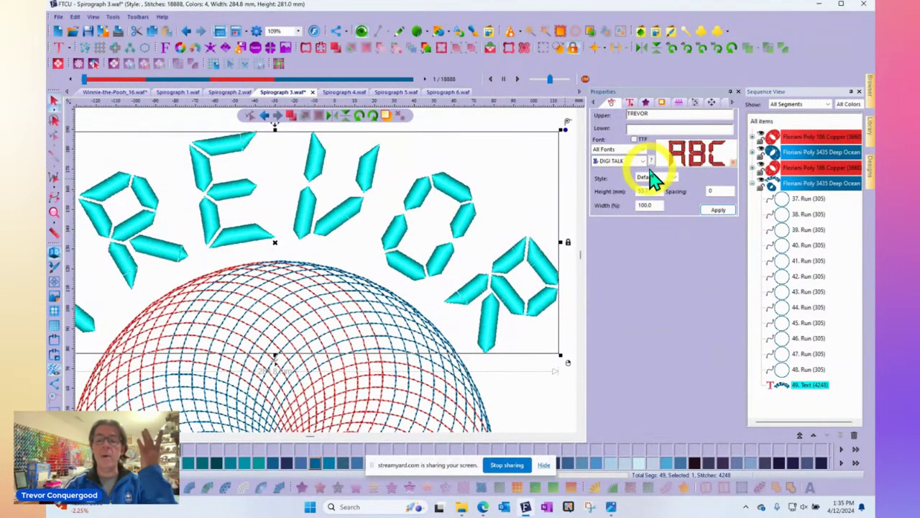
{"action": "left_click", "coordinate": [631, 102]}
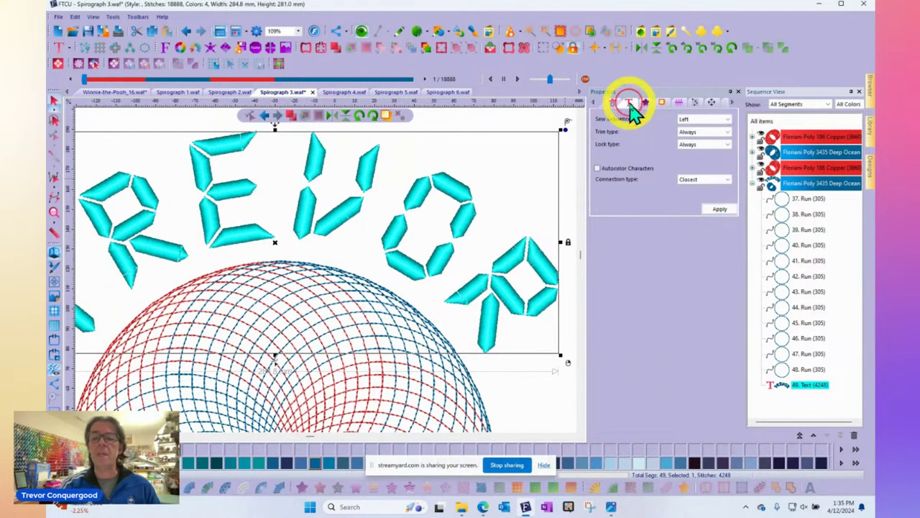
{"action": "left_click", "coordinate": [696, 180]}
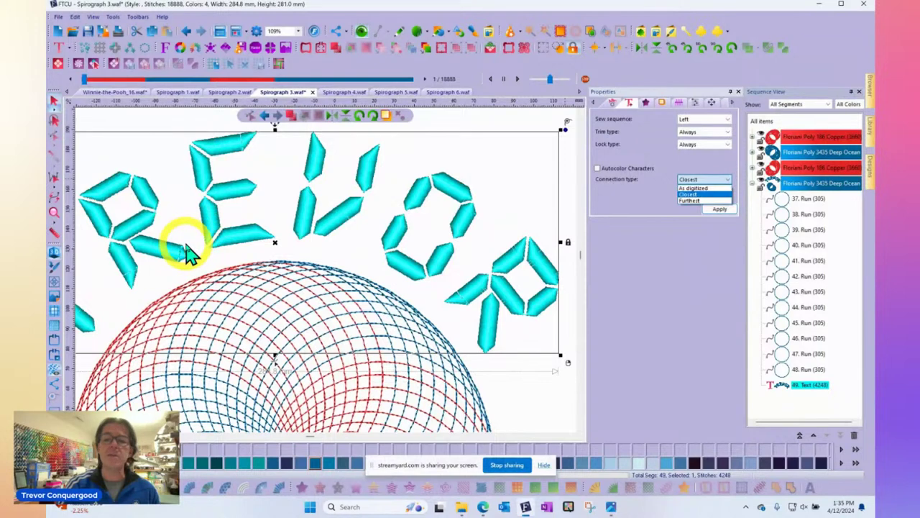
{"action": "left_click", "coordinate": [692, 189]}
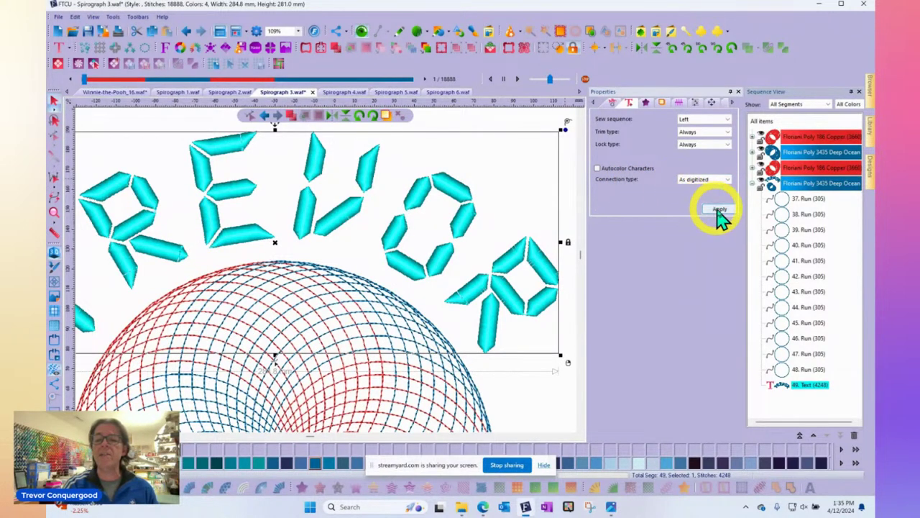
{"action": "left_click", "coordinate": [719, 209]}
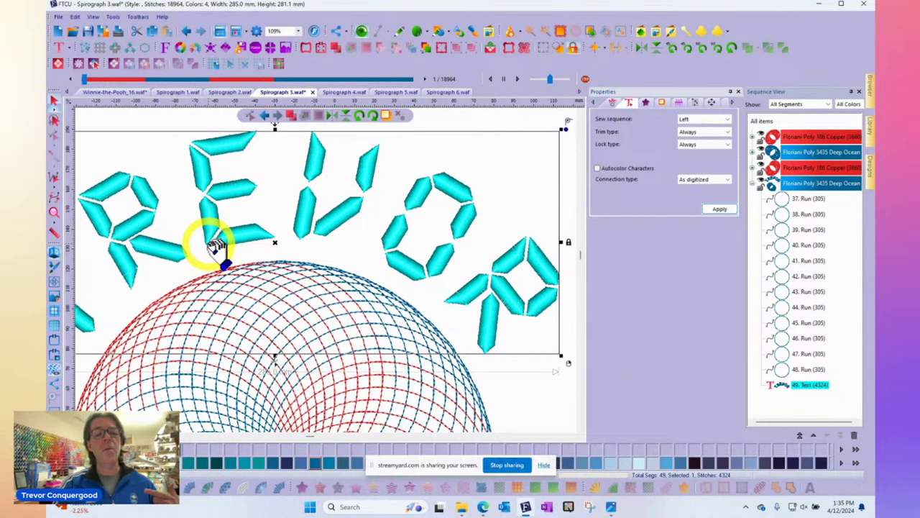
Set the circular text's connection type to Furthest
{"action": "left_click", "coordinate": [725, 180]}
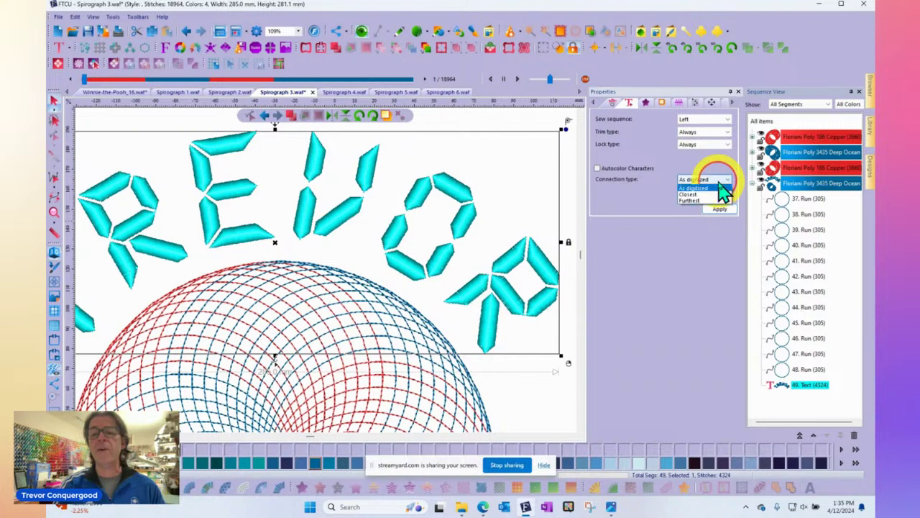
{"action": "left_click", "coordinate": [721, 200]}
{"action": "left_click", "coordinate": [719, 208]}
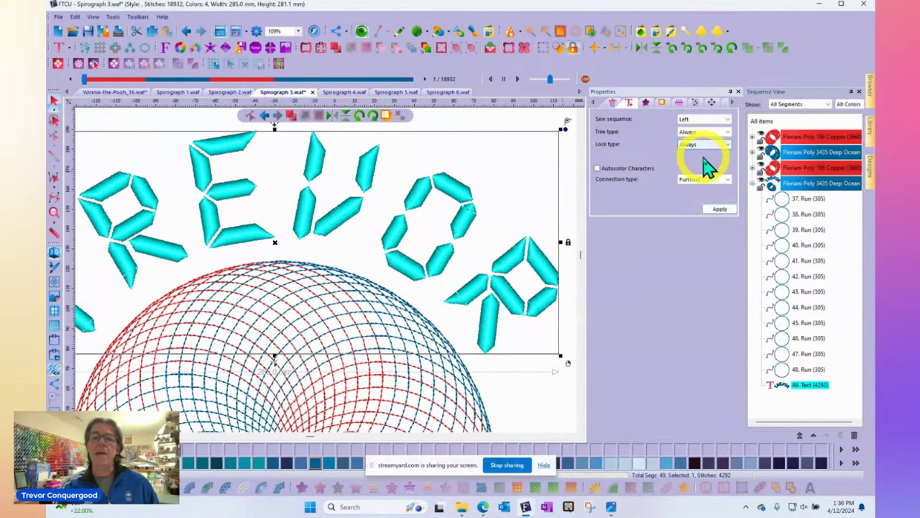
Apply the Middle split quality control type to the circular text
{"action": "left_click", "coordinate": [694, 102]}
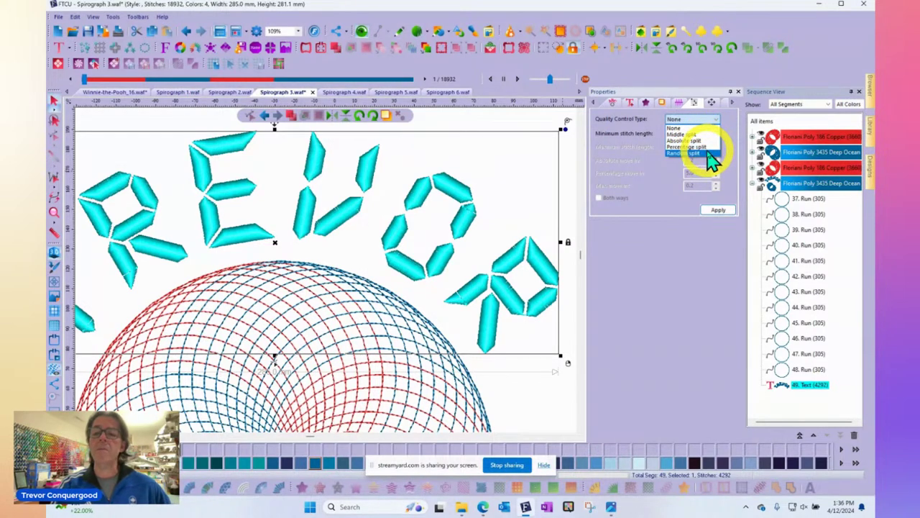
{"action": "left_click", "coordinate": [684, 135]}
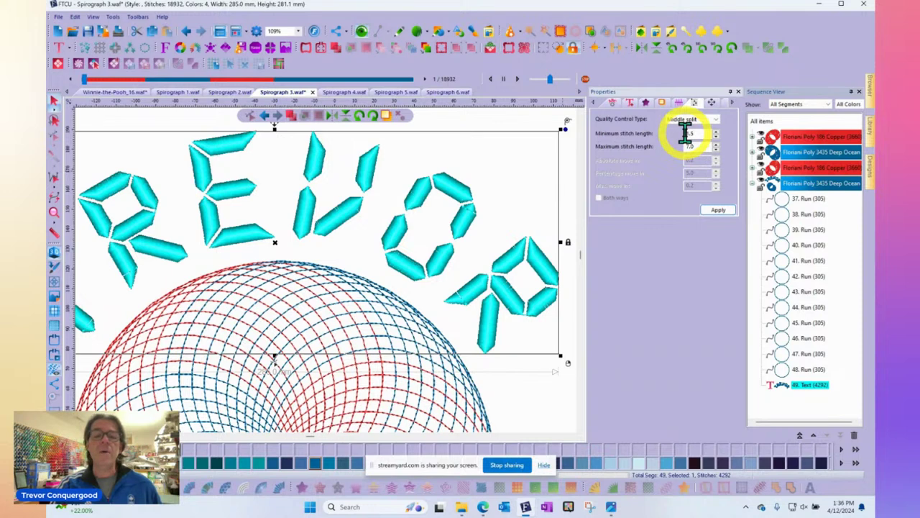
{"action": "left_click", "coordinate": [718, 210]}
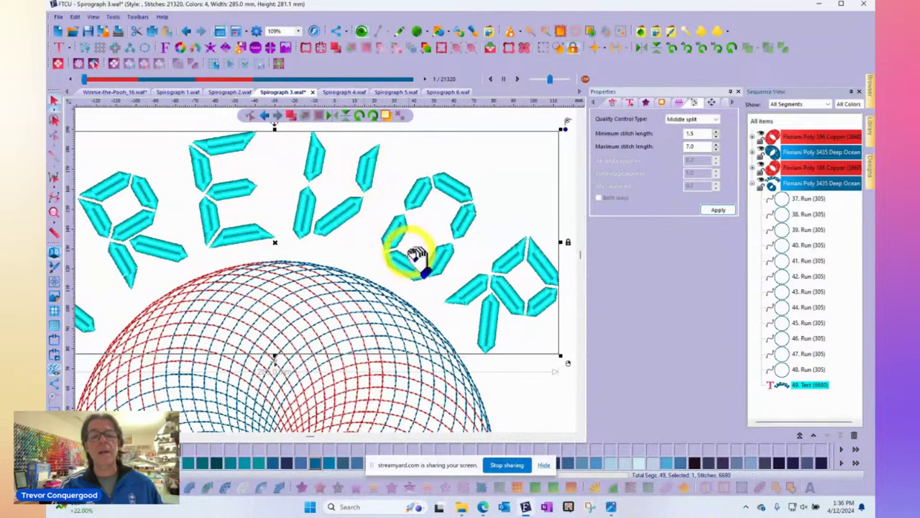
Set the middle split's maximum stitch length to 6 mm for the circular text
{"action": "scroll", "coordinate": [409, 268], "scroll_direction": "up", "scroll_amount": 2}
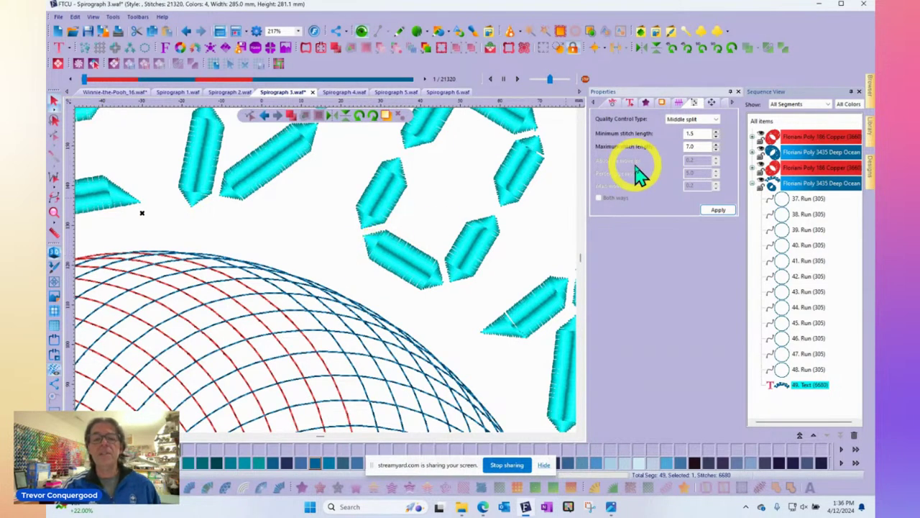
{"action": "scroll", "coordinate": [410, 255], "scroll_direction": "up", "scroll_amount": 1}
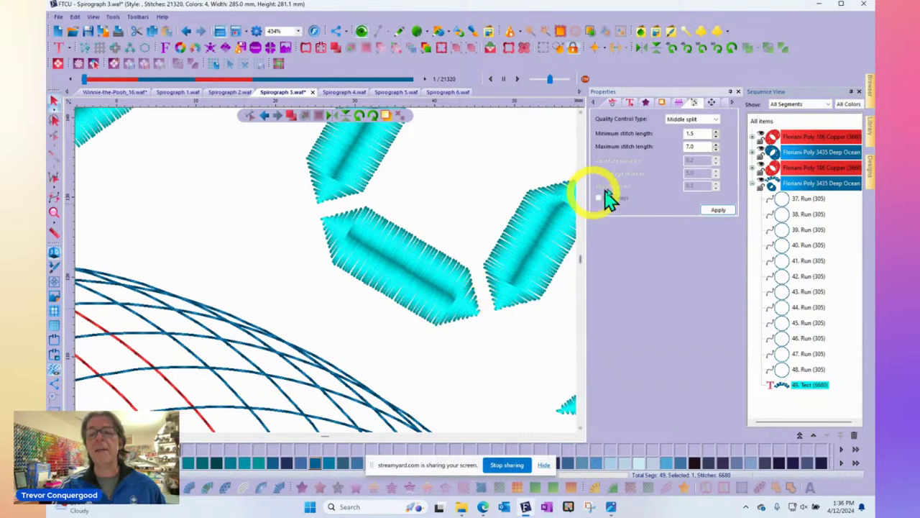
{"action": "left_click", "coordinate": [704, 144]}
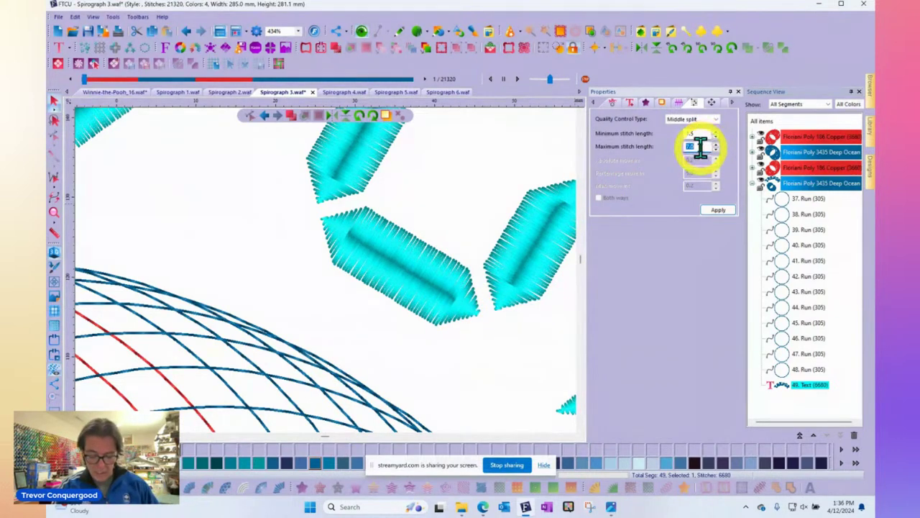
{"action": "type", "text": "6"}
{"action": "left_click", "coordinate": [716, 209]}
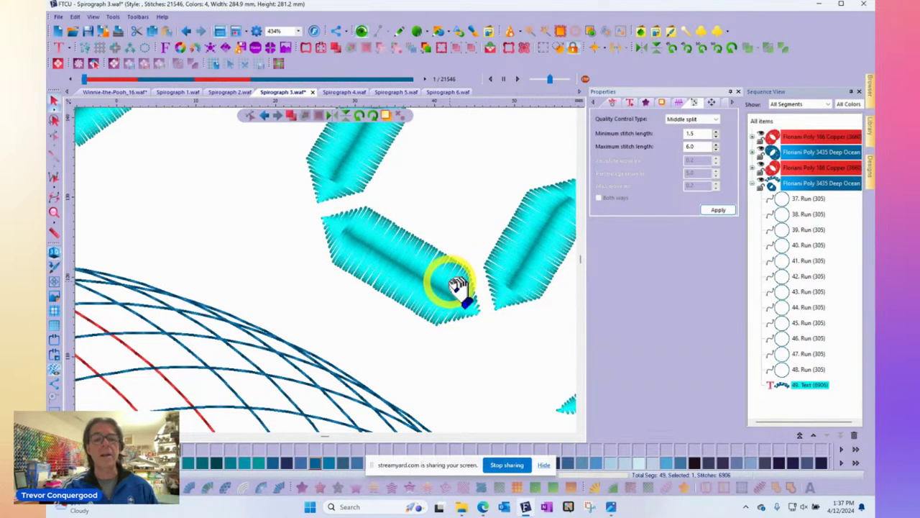
Measure the satin width where the middle split begins in the O's lower diagonal segment, and reselect the text
{"action": "scroll", "coordinate": [350, 221], "scroll_direction": "up", "scroll_amount": 1}
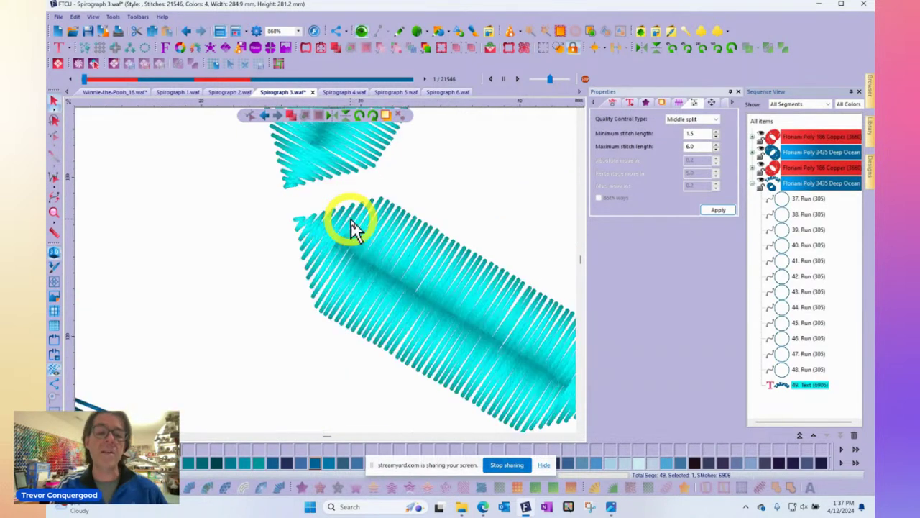
{"action": "left_click", "coordinate": [55, 231]}
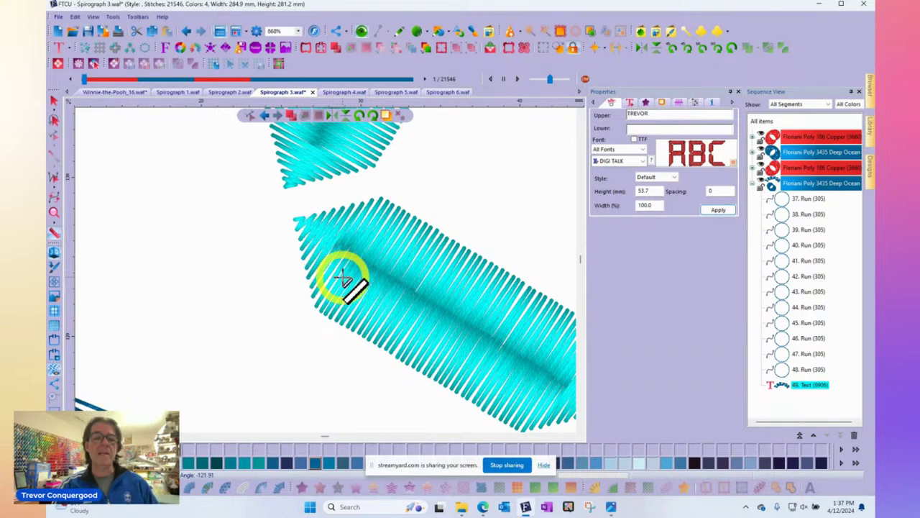
{"action": "scroll", "coordinate": [338, 271], "scroll_direction": "down", "scroll_amount": 1}
{"action": "left_click", "coordinate": [55, 99]}
{"action": "left_click", "coordinate": [403, 268]}
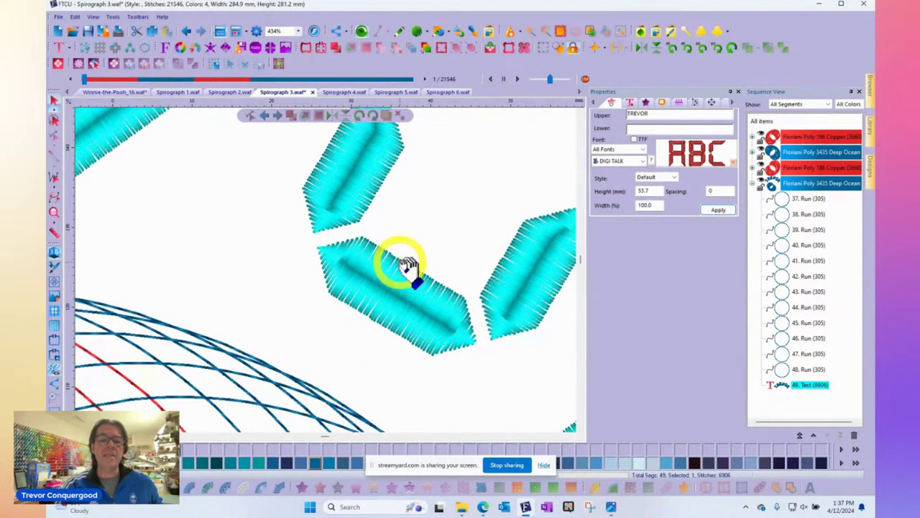
Change the circular text's font to Broidery Bits
{"action": "scroll", "coordinate": [404, 267], "scroll_direction": "down", "scroll_amount": 1}
{"action": "scroll", "coordinate": [435, 230], "scroll_direction": "down", "scroll_amount": 1}
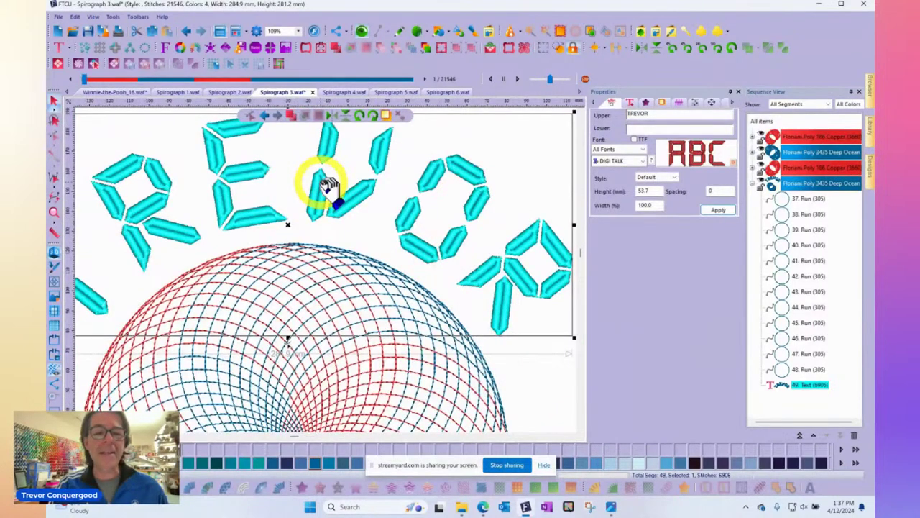
{"action": "scroll", "coordinate": [329, 186], "scroll_direction": "down", "scroll_amount": 1}
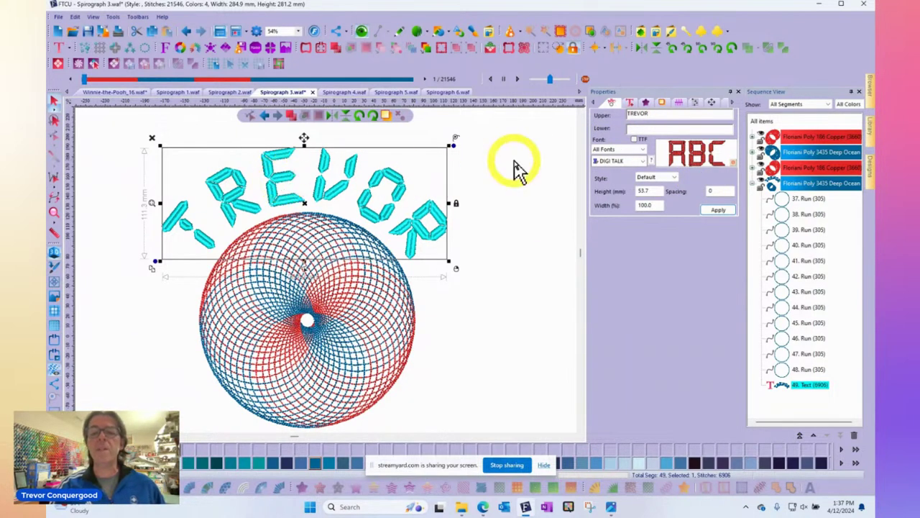
{"action": "left_click", "coordinate": [625, 165]}
{"action": "scroll", "coordinate": [617, 210], "scroll_direction": "down", "scroll_amount": 3}
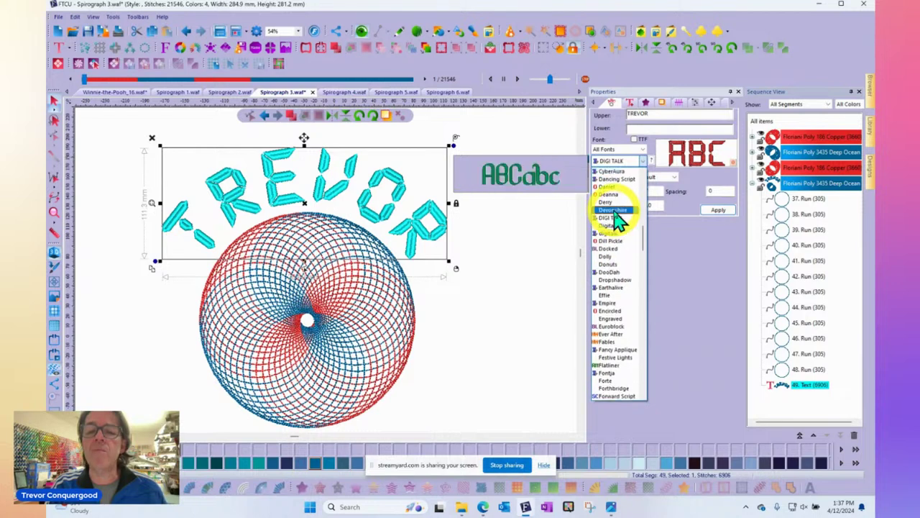
{"action": "scroll", "coordinate": [620, 224], "scroll_direction": "up", "scroll_amount": 5}
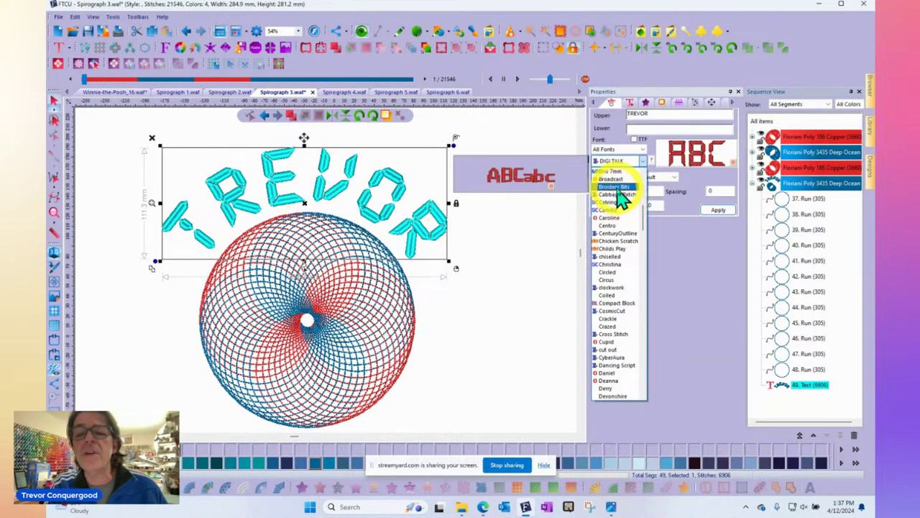
{"action": "left_click", "coordinate": [616, 191]}
{"action": "left_click", "coordinate": [713, 211]}
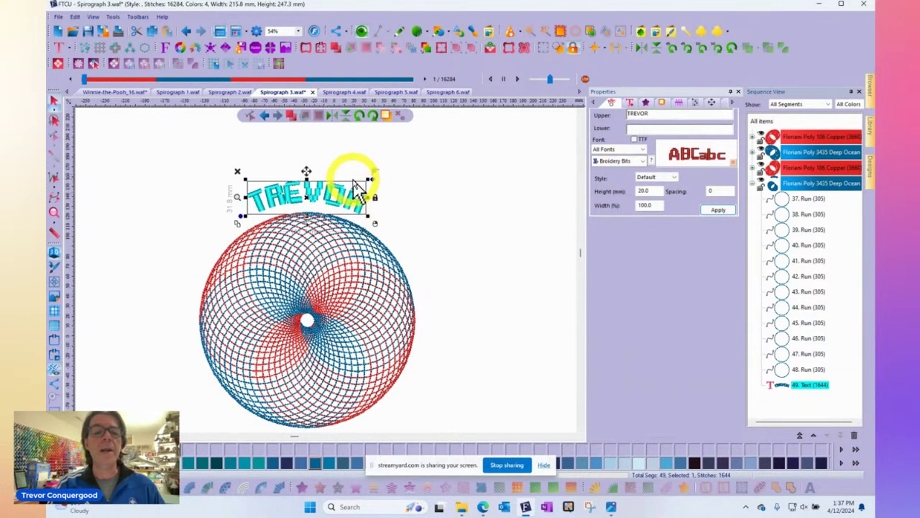
Open the circular text for editing and enlarge its letters outward to a height of about 55.6 mm
{"action": "right_click", "coordinate": [294, 192]}
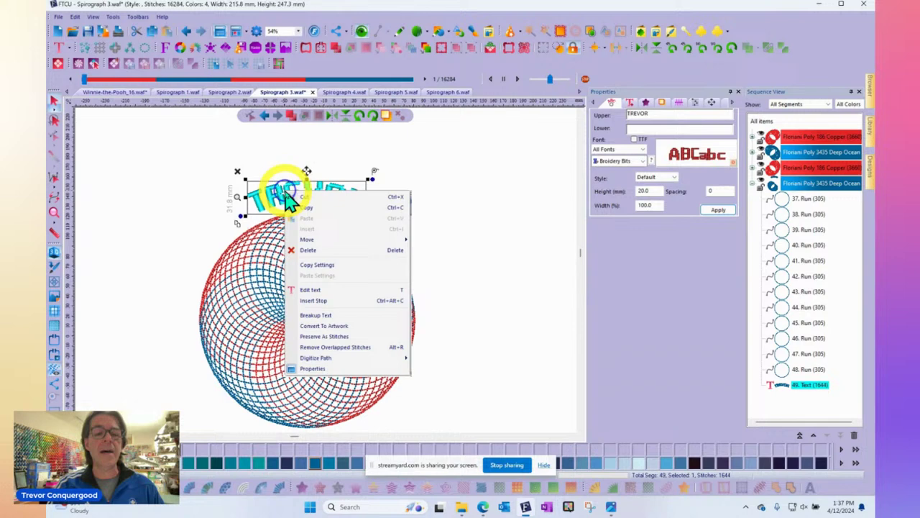
{"action": "left_click", "coordinate": [327, 265]}
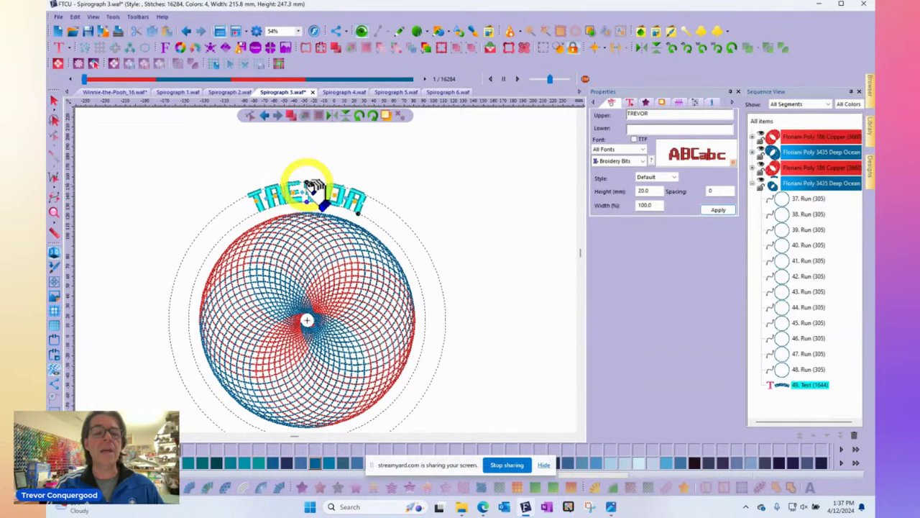
{"action": "left_click_drag", "start_coordinate": [305, 182], "coordinate": [305, 147]}
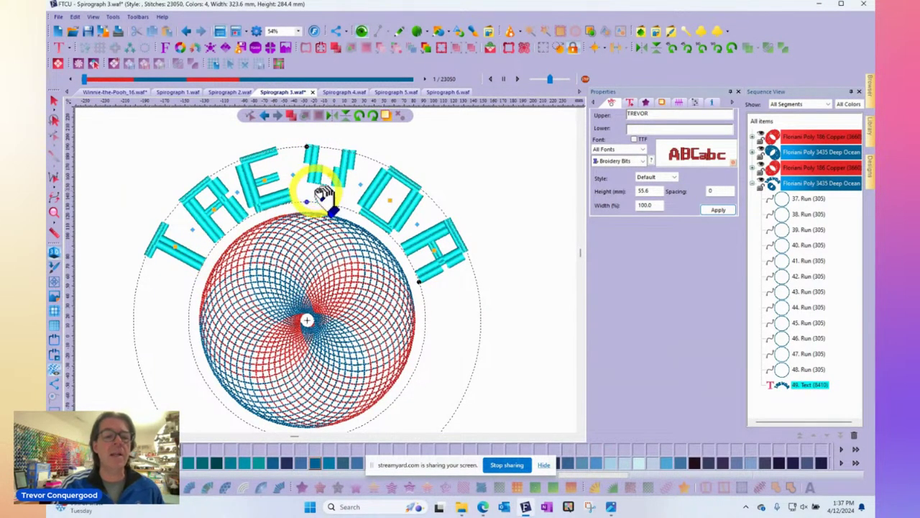
Set the middle split's maximum stitch length to 8 mm for the circular text
{"action": "left_click", "coordinate": [695, 103]}
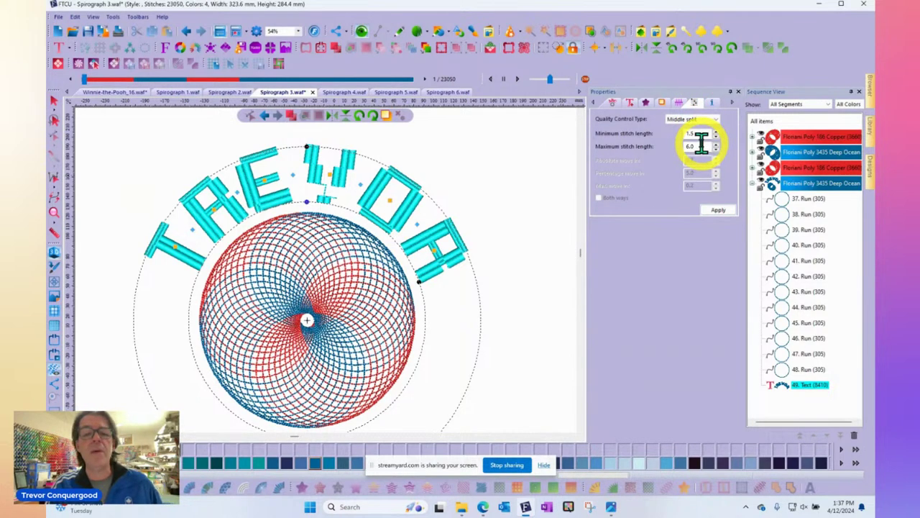
{"action": "left_click", "coordinate": [701, 145]}
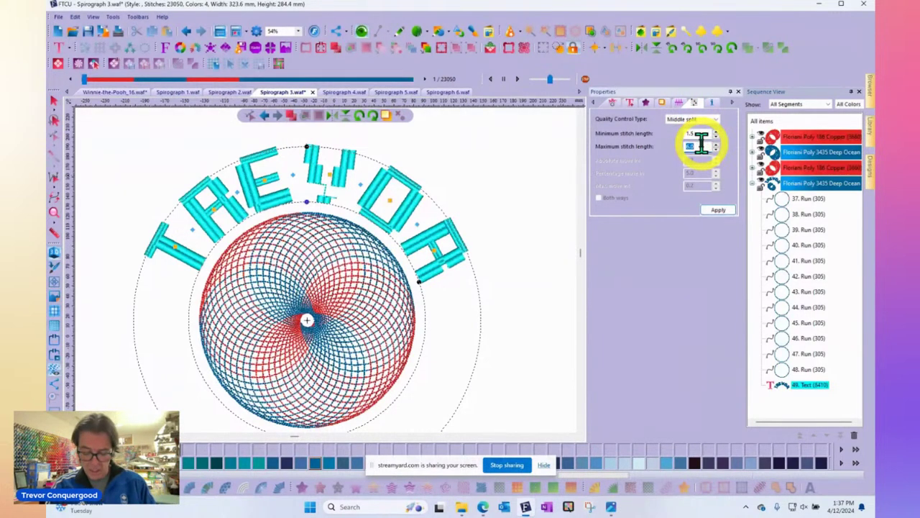
{"action": "type", "text": "8"}
{"action": "left_click", "coordinate": [718, 209]}
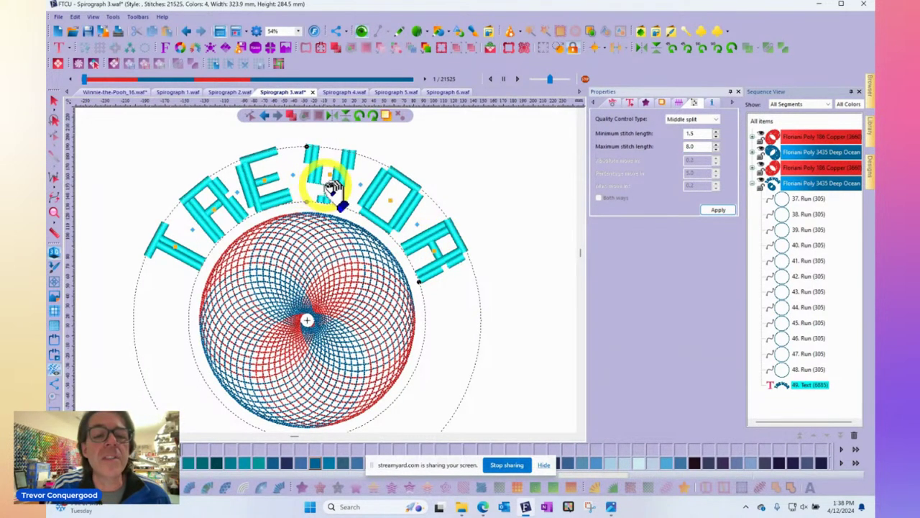
Resize the circular text's letters around the spirograph to a height of about 50.9 mm
{"action": "mouse_move", "coordinate": [328, 186]}
{"action": "left_mouse_down"}
{"action": "mouse_move", "coordinate": [332, 199]}
{"action": "mouse_move", "coordinate": [308, 199]}
{"action": "mouse_move", "coordinate": [312, 173]}
{"action": "mouse_move", "coordinate": [304, 212]}
{"action": "mouse_move", "coordinate": [322, 200]}
{"action": "left_mouse_up"}
{"action": "scroll", "coordinate": [309, 179], "scroll_direction": "down", "scroll_amount": 2}
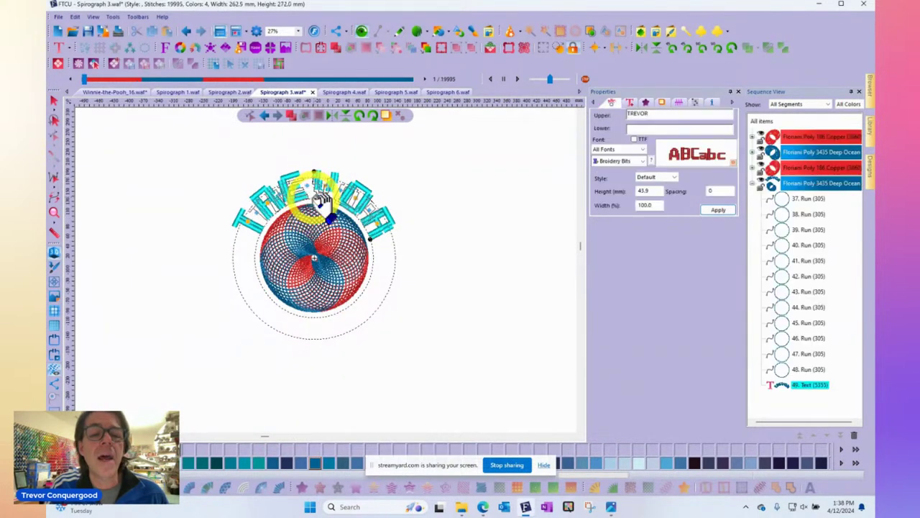
{"action": "scroll", "coordinate": [321, 202], "scroll_direction": "up", "scroll_amount": 1}
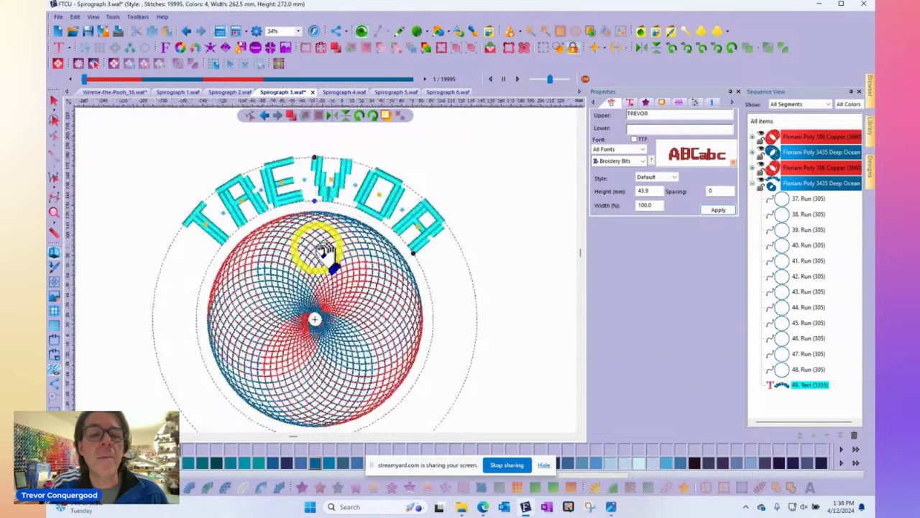
{"action": "scroll", "coordinate": [335, 199], "scroll_direction": "up", "scroll_amount": 3}
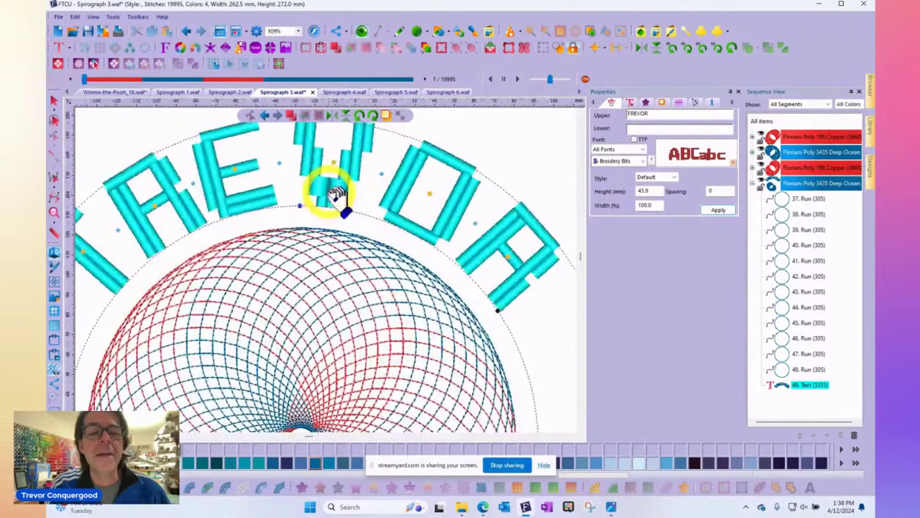
{"action": "left_click_drag", "start_coordinate": [337, 193], "coordinate": [366, 176]}
{"action": "scroll", "coordinate": [368, 160], "scroll_direction": "down", "scroll_amount": 3}
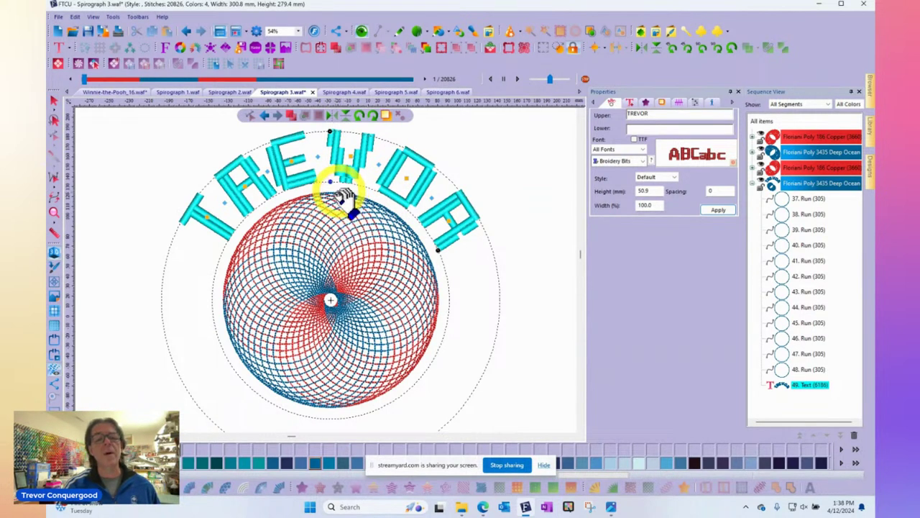
Bring the circular text's letters closer together along the arc, narrowing the design to about 272 mm, and deselect the text
{"action": "left_click_drag", "start_coordinate": [348, 198], "coordinate": [330, 195]}
{"action": "left_click_drag", "start_coordinate": [354, 165], "coordinate": [352, 188]}
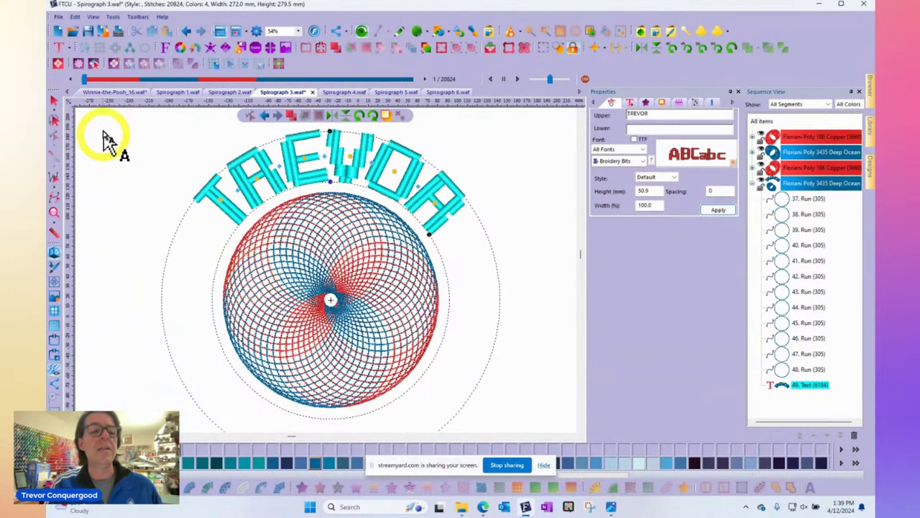
{"action": "left_click", "coordinate": [55, 103]}
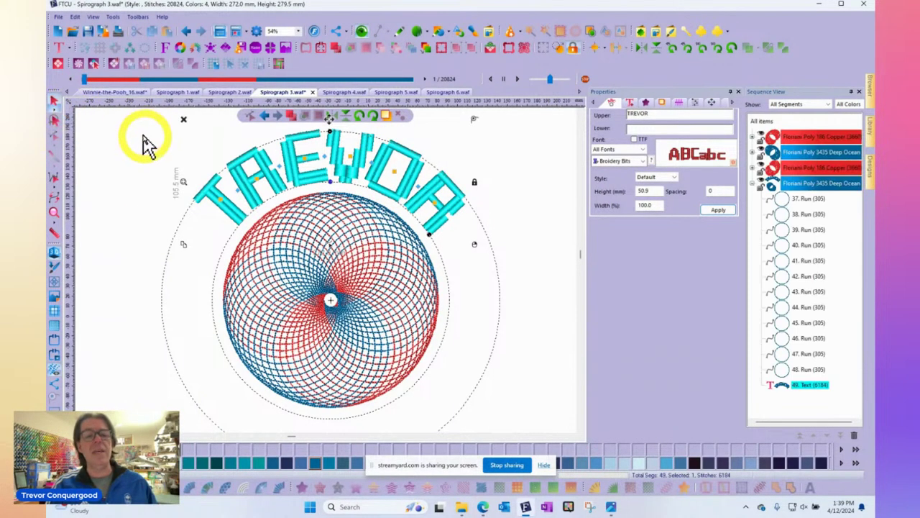
{"action": "left_click", "coordinate": [232, 195]}
{"action": "left_click", "coordinate": [443, 193]}
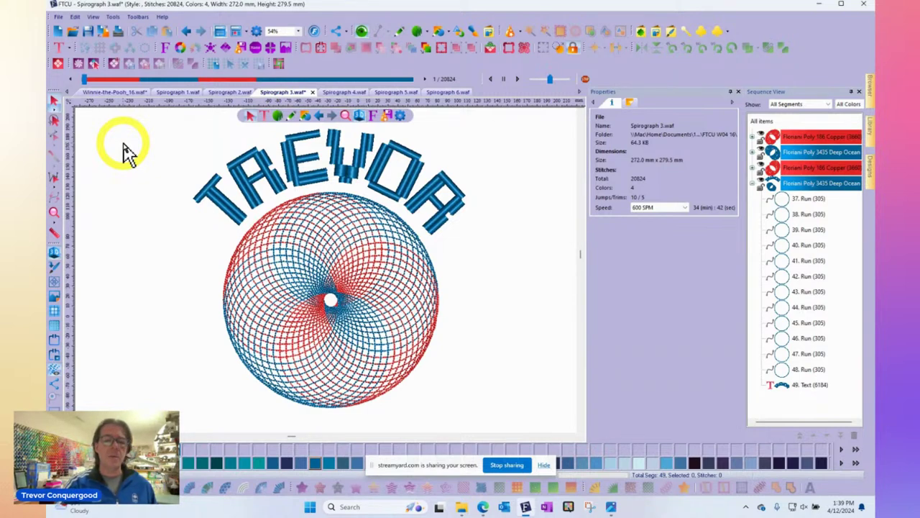
Create a new design and add the straight text "HIs" in the Broidery Bits font
{"action": "left_click", "coordinate": [57, 30]}
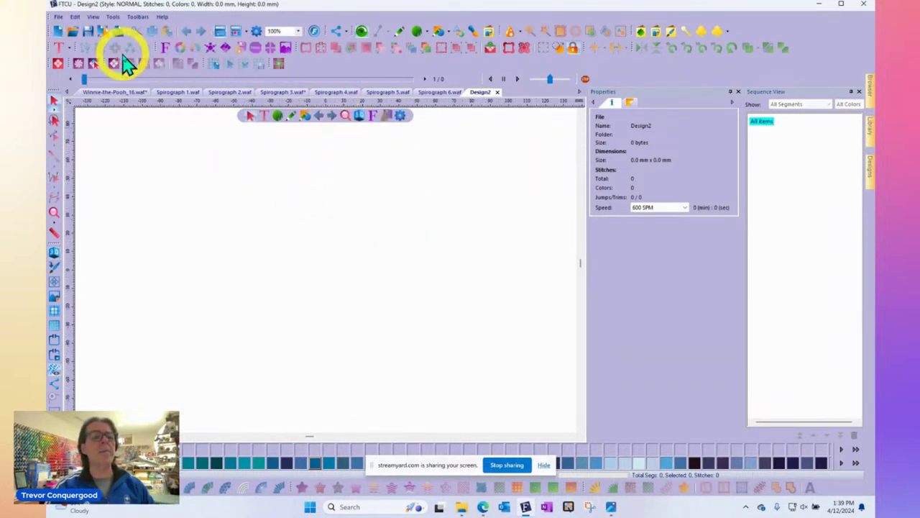
{"action": "left_click", "coordinate": [59, 47]}
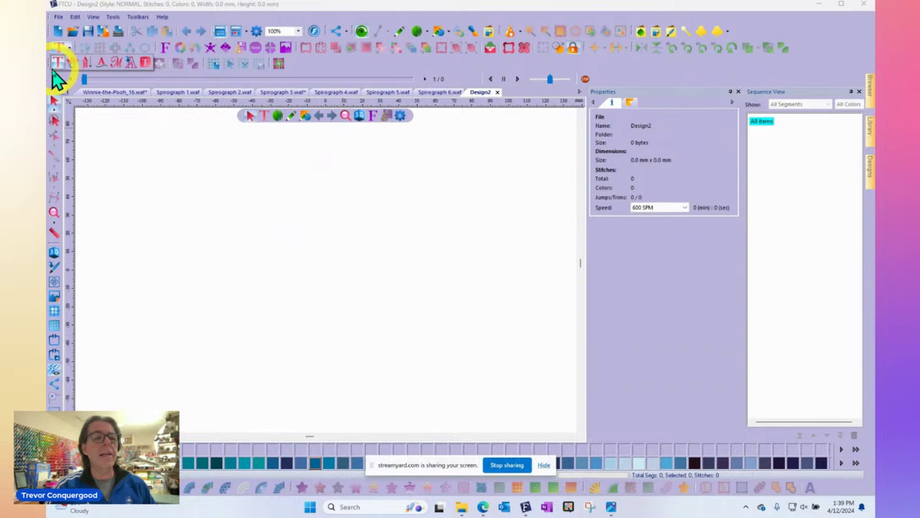
{"action": "left_click", "coordinate": [56, 65]}
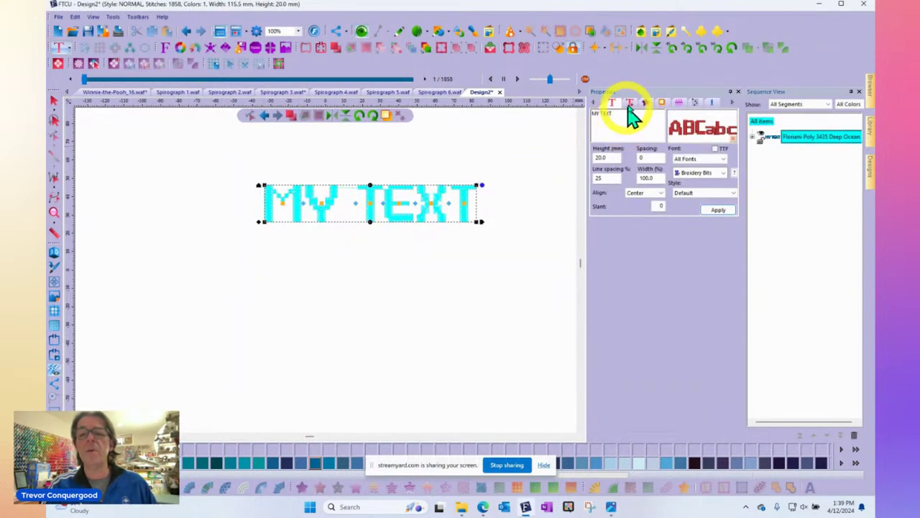
{"action": "left_click", "coordinate": [623, 115]}
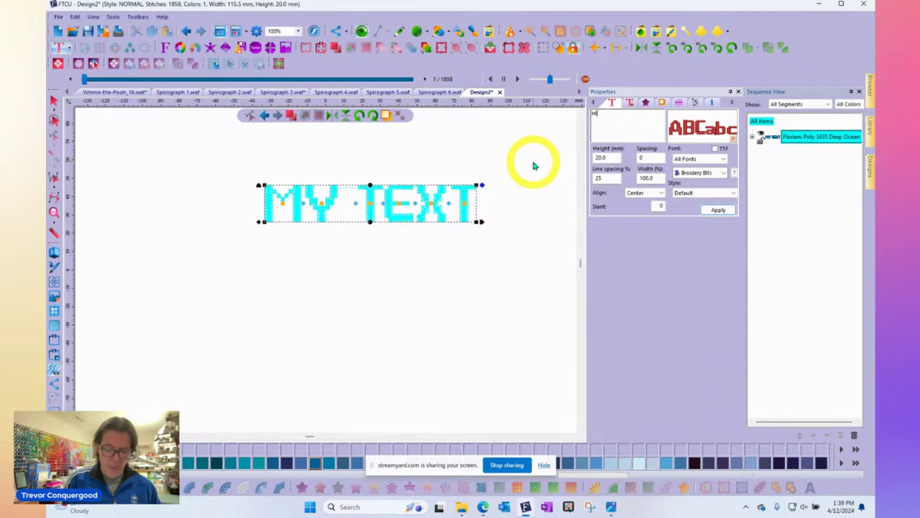
{"action": "left_click", "coordinate": [718, 210]}
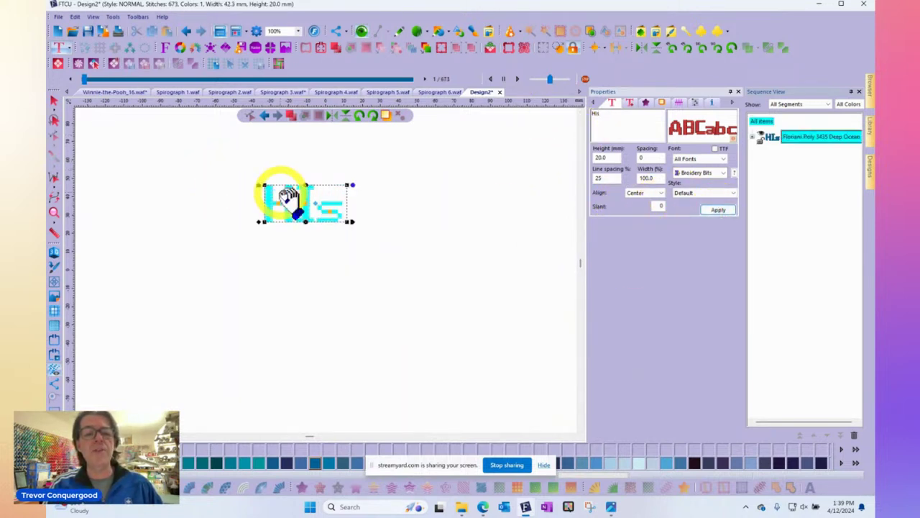
Show the lettering in 3D view and change its font to Big Quill
{"action": "scroll", "coordinate": [280, 200], "scroll_direction": "up", "scroll_amount": 1}
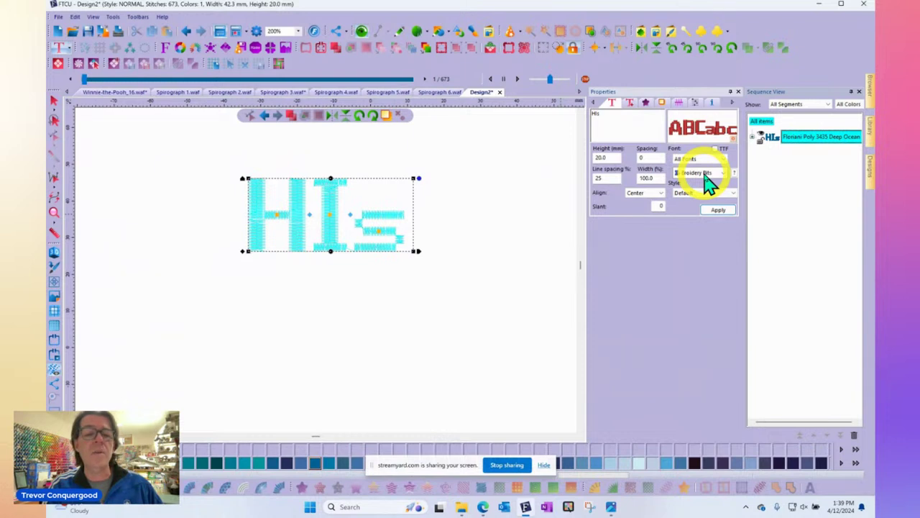
{"action": "left_click", "coordinate": [54, 253]}
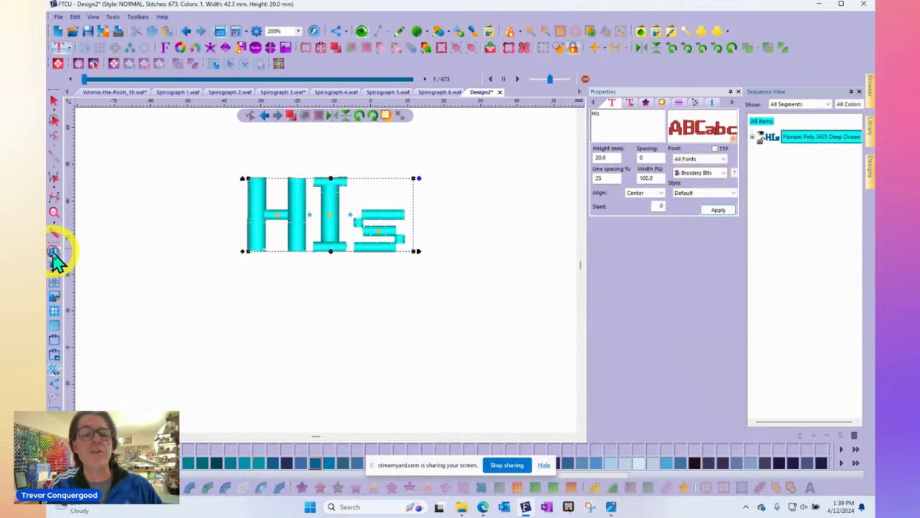
{"action": "left_click", "coordinate": [707, 176]}
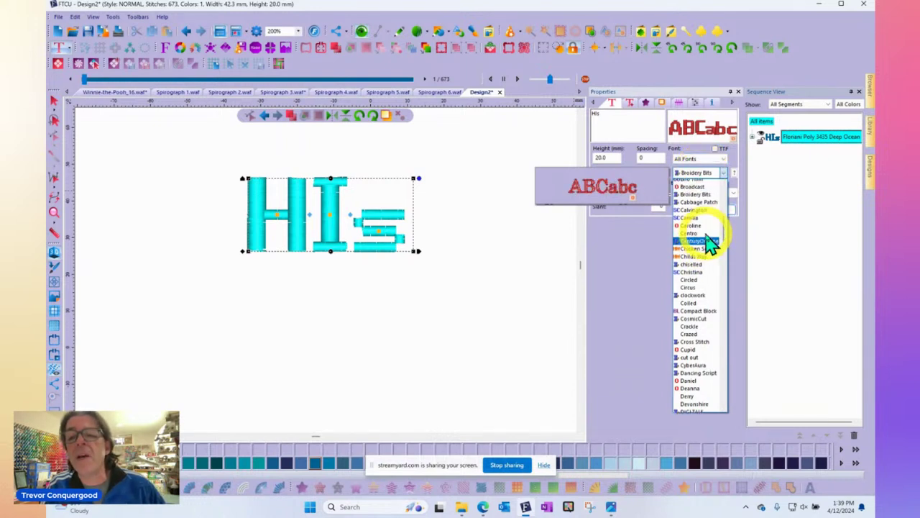
{"action": "scroll", "coordinate": [710, 243], "scroll_direction": "up", "scroll_amount": 4}
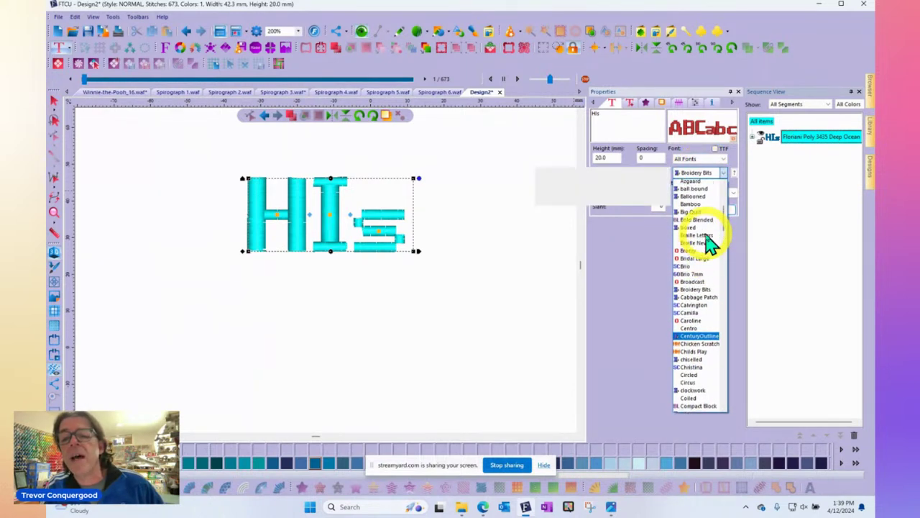
{"action": "scroll", "coordinate": [711, 243], "scroll_direction": "up", "scroll_amount": 1}
{"action": "scroll", "coordinate": [710, 243], "scroll_direction": "up", "scroll_amount": 3}
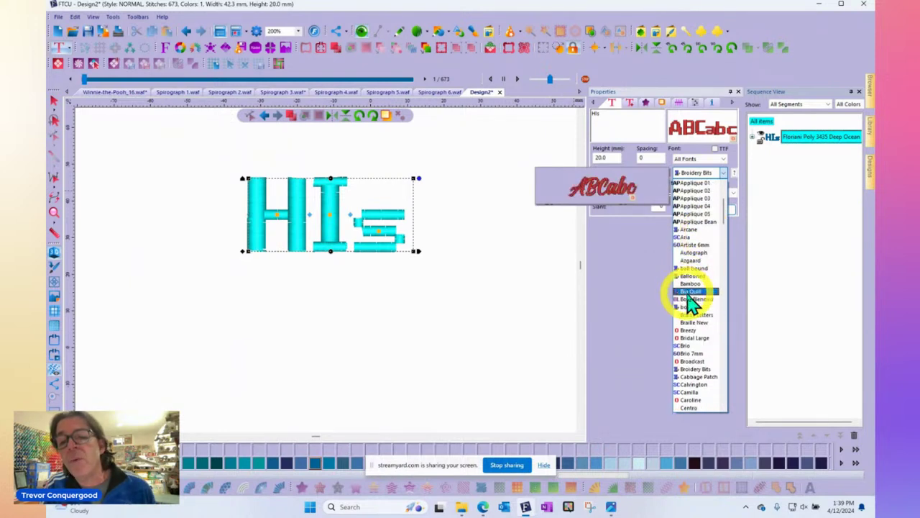
{"action": "left_click", "coordinate": [689, 296]}
{"action": "left_click", "coordinate": [718, 209]}
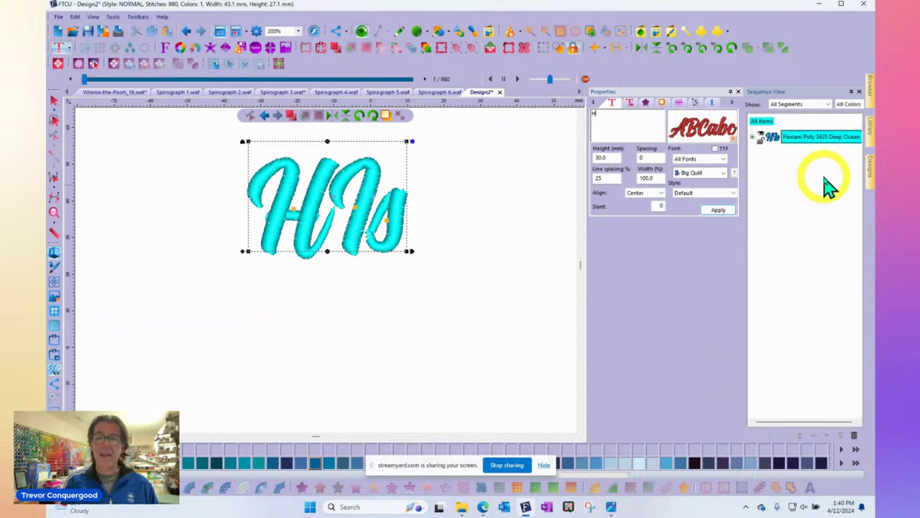
Change the text's wording to "His" with a lowercase i and select the text object
{"action": "left_click", "coordinate": [721, 211]}
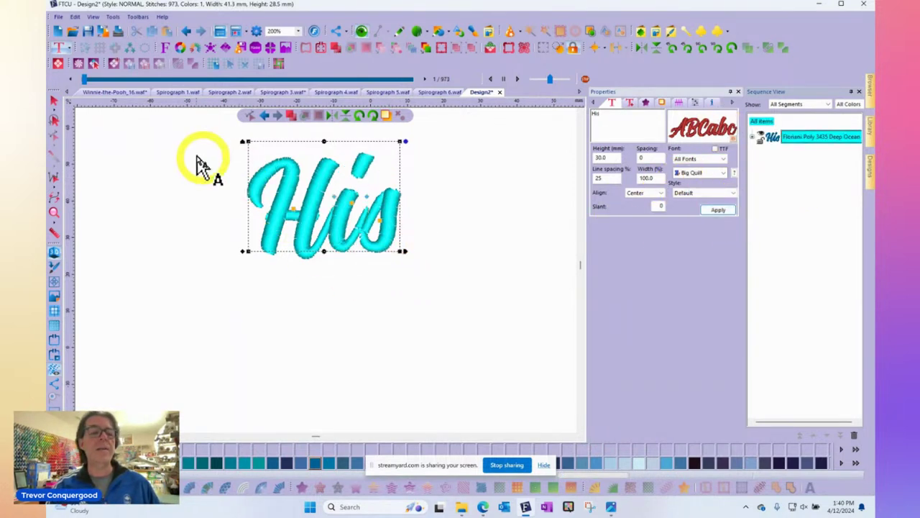
{"action": "left_click", "coordinate": [57, 102]}
{"action": "left_click", "coordinate": [361, 205]}
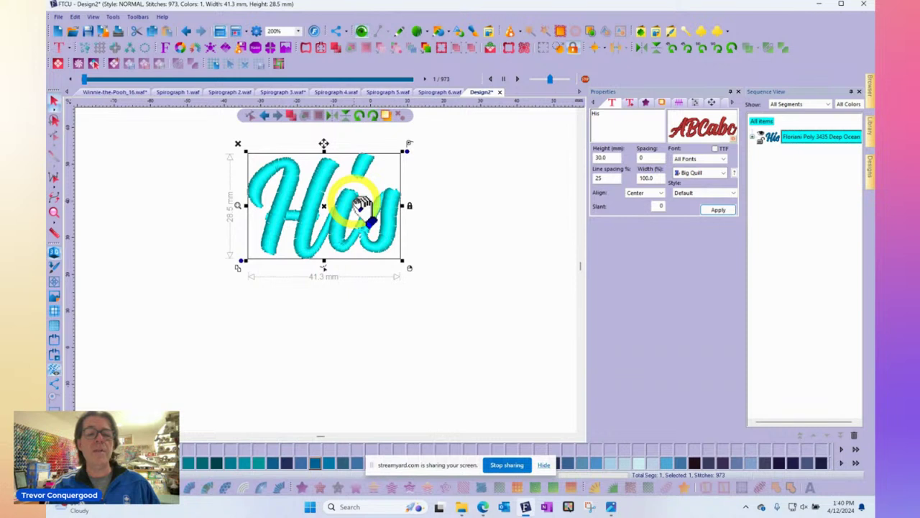
{"action": "scroll", "coordinate": [361, 204], "scroll_direction": "up", "scroll_amount": 1}
{"action": "scroll", "coordinate": [363, 209], "scroll_direction": "down", "scroll_amount": 2}
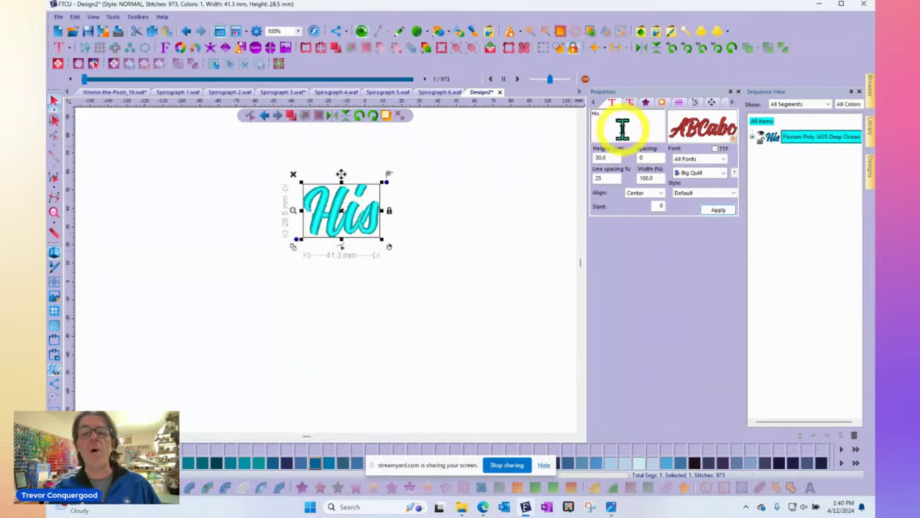
Switch the ruler units to inches and enlarge the "His" text to about 4.59 by 3.17 in
{"action": "right_click", "coordinate": [301, 99]}
{"action": "left_click", "coordinate": [327, 117]}
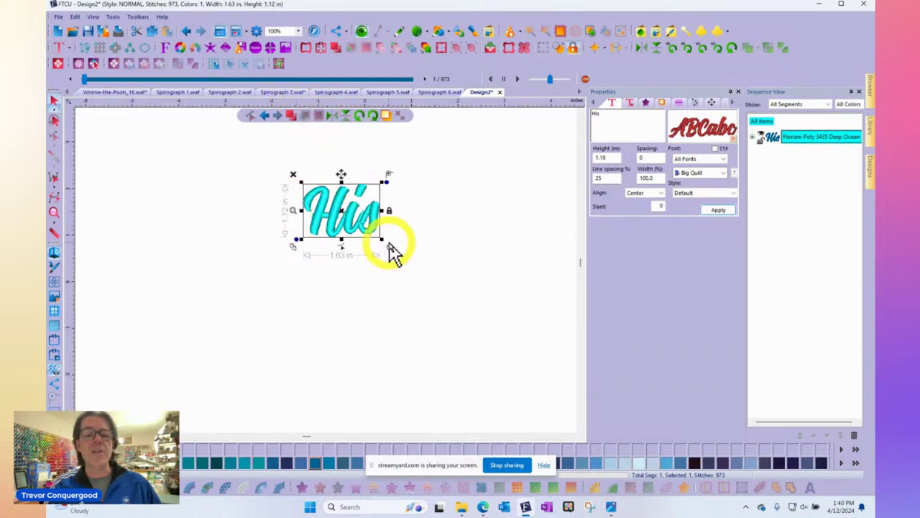
{"action": "left_click_drag", "start_coordinate": [383, 239], "coordinate": [538, 319]}
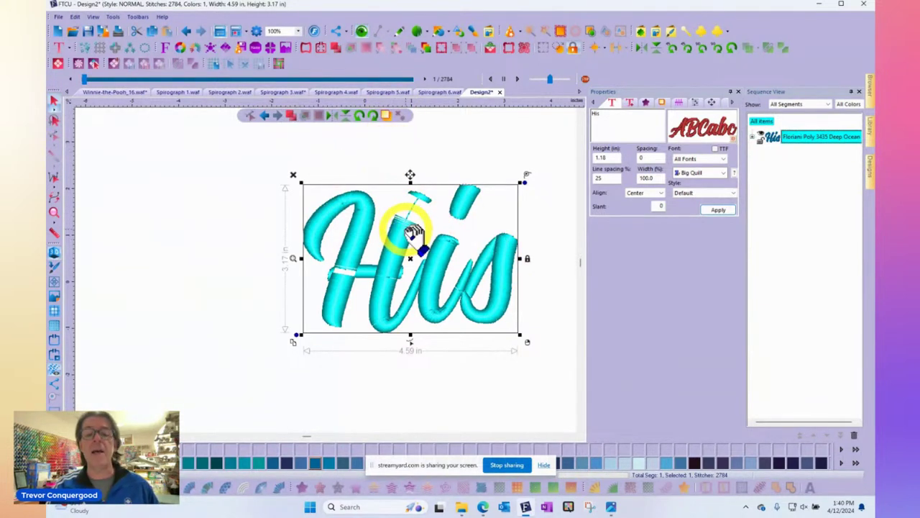
{"action": "scroll", "coordinate": [413, 232], "scroll_direction": "up", "scroll_amount": 1}
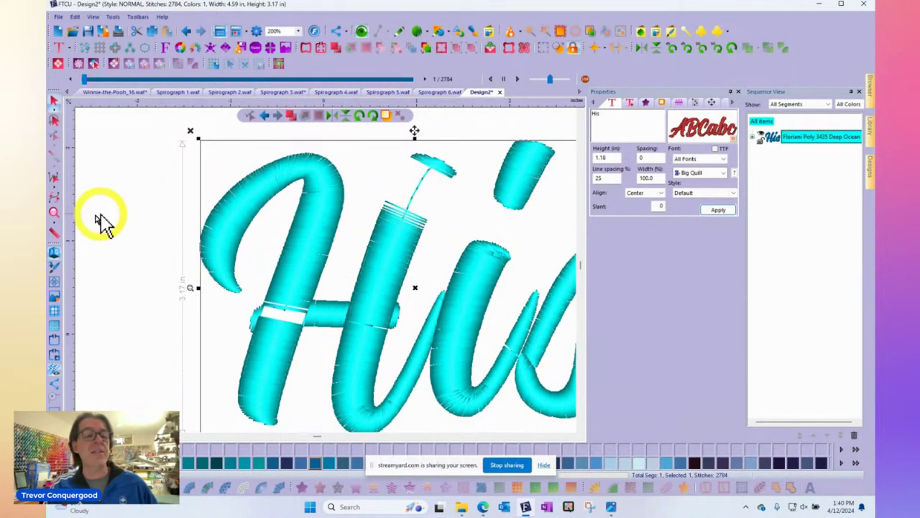
Measure the stitch width across the top of the H's second stem
{"action": "left_click", "coordinate": [56, 232]}
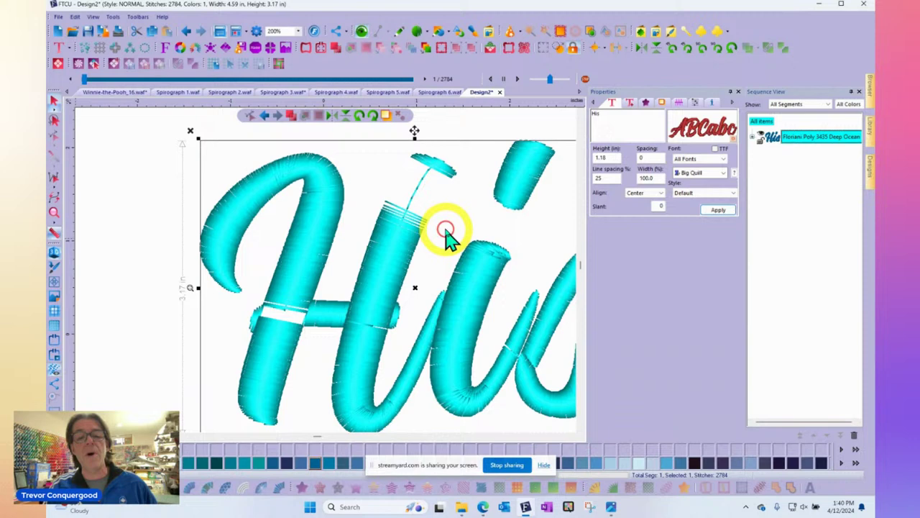
{"action": "left_click", "coordinate": [386, 202]}
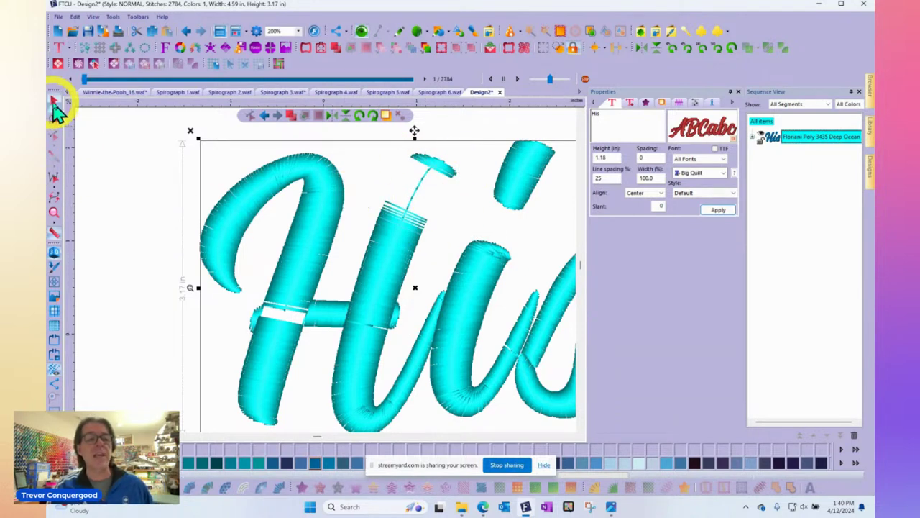
{"action": "left_click", "coordinate": [55, 100]}
Apply a Random split to the "His" lettering, reducing the maximum stitch length to 6 and finally to 5.0
{"action": "scroll", "coordinate": [357, 223], "scroll_direction": "down", "scroll_amount": 2}
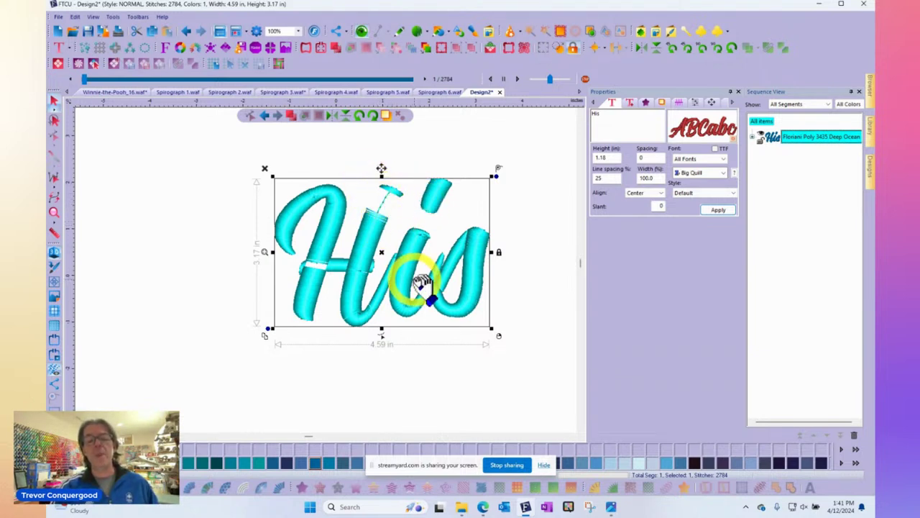
{"action": "left_click", "coordinate": [696, 101]}
{"action": "left_click", "coordinate": [677, 121]}
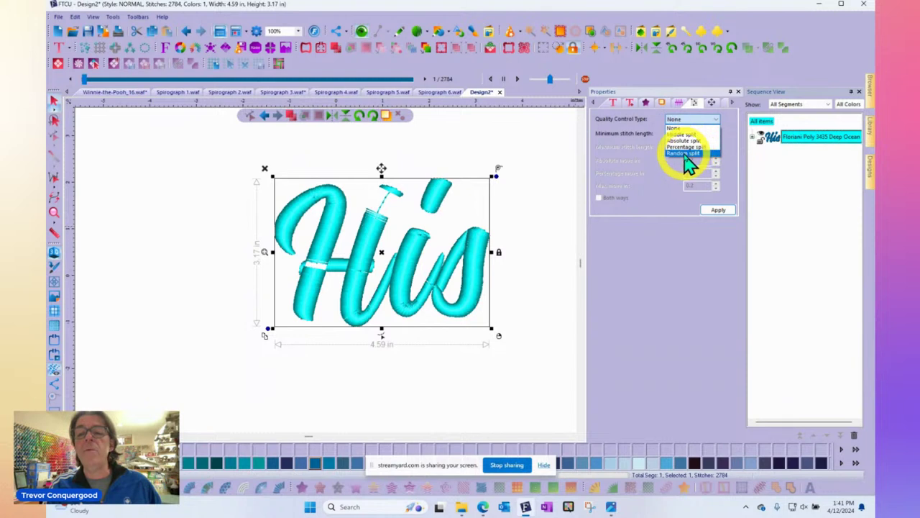
{"action": "left_click", "coordinate": [685, 155]}
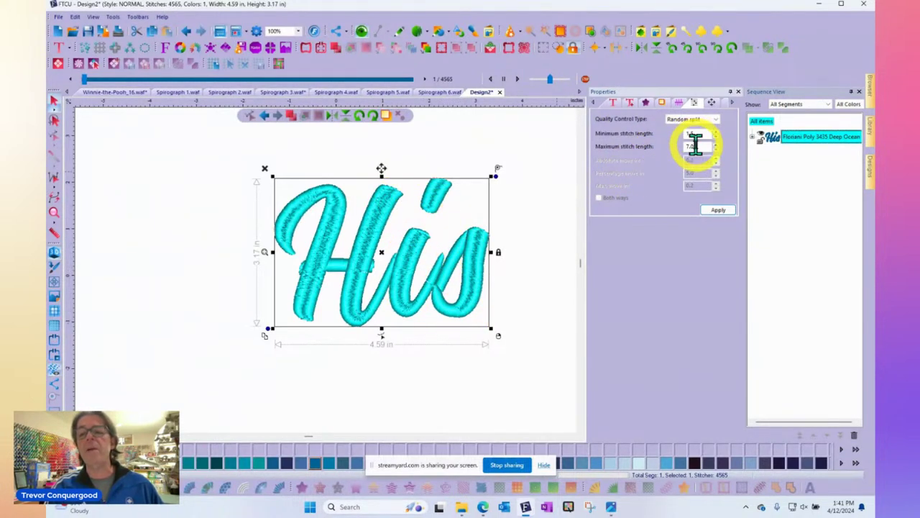
{"action": "type", "text": "6"}
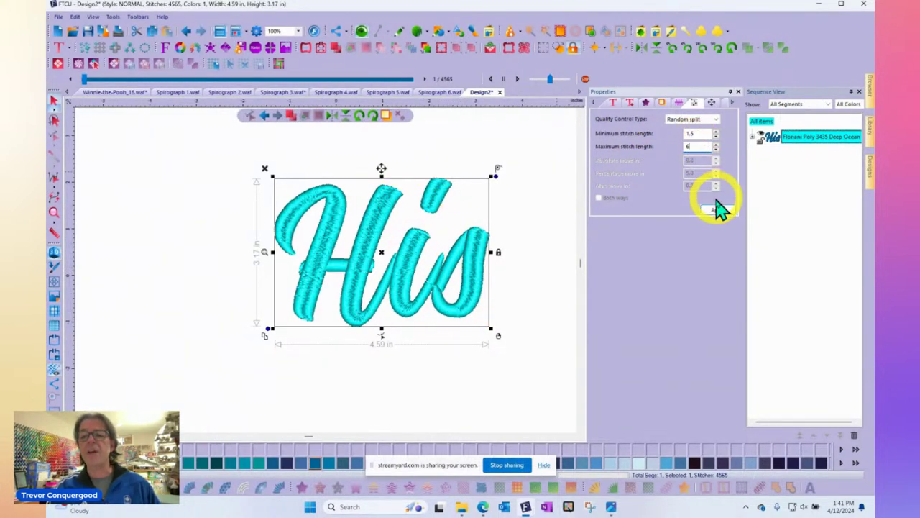
{"action": "left_click", "coordinate": [719, 210]}
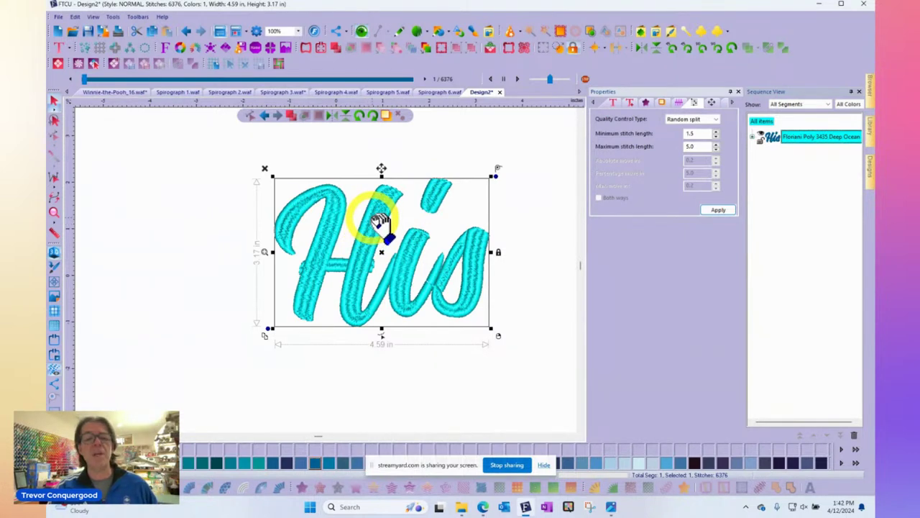
{"action": "scroll", "coordinate": [380, 221], "scroll_direction": "up", "scroll_amount": 2}
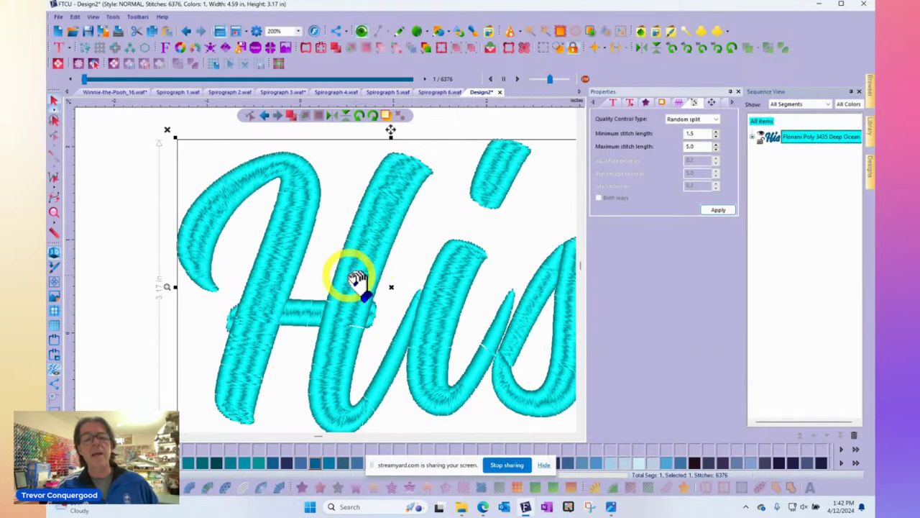
{"action": "scroll", "coordinate": [362, 267], "scroll_direction": "down", "scroll_amount": 2}
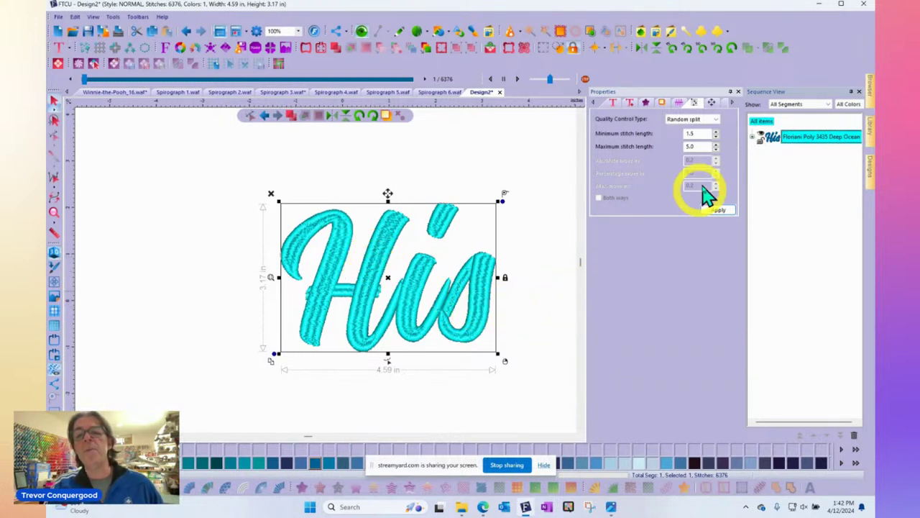
Try the Absolute split on the lettering and settle on Middle split as the quality control type
{"action": "left_click", "coordinate": [696, 119]}
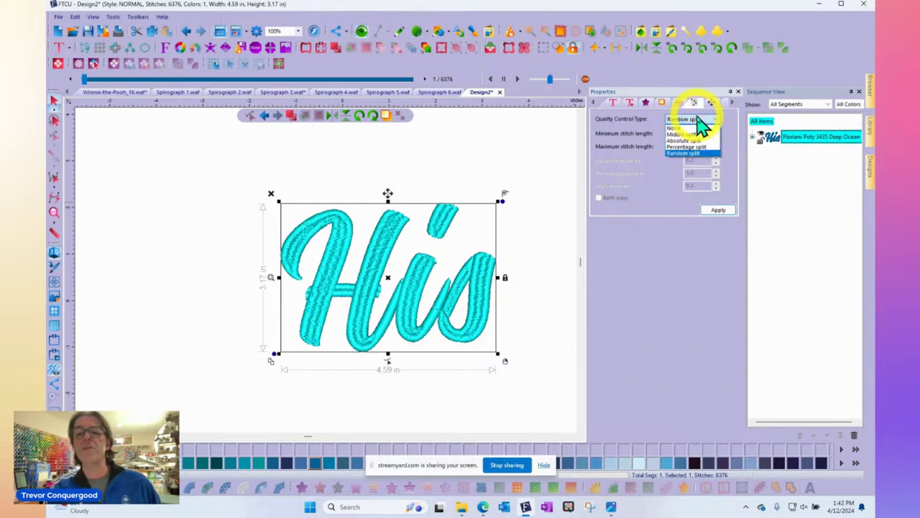
{"action": "left_click", "coordinate": [689, 140]}
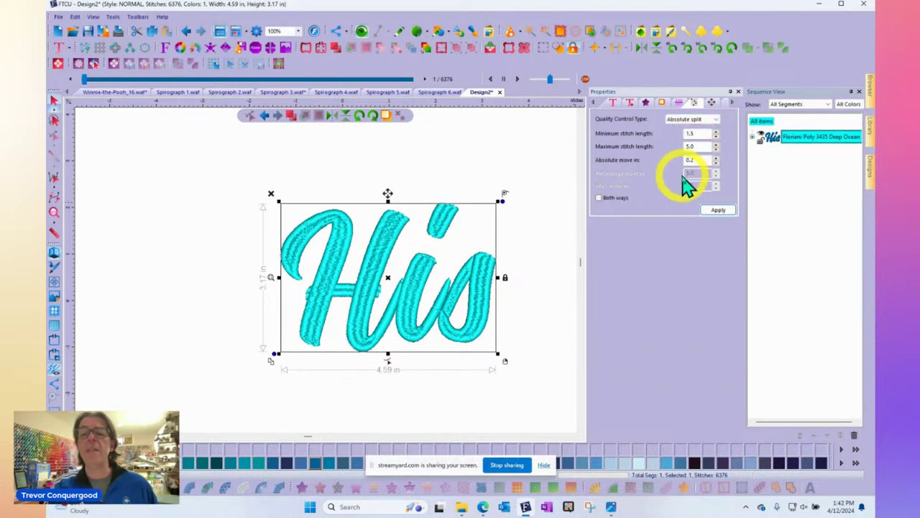
{"action": "left_click", "coordinate": [711, 208]}
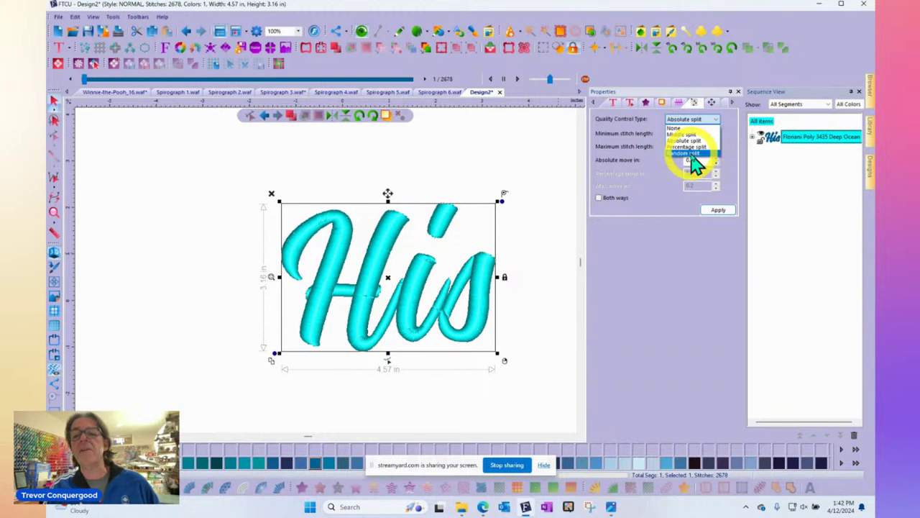
{"action": "left_click", "coordinate": [686, 134]}
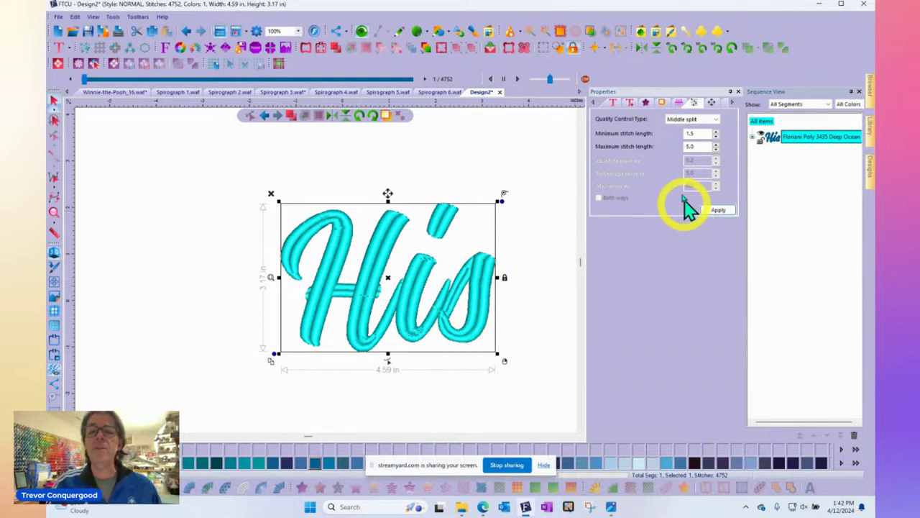
Try Pattern 1 as the lettering's standard fill instead of Satin, and undo the change
{"action": "left_click", "coordinate": [646, 102]}
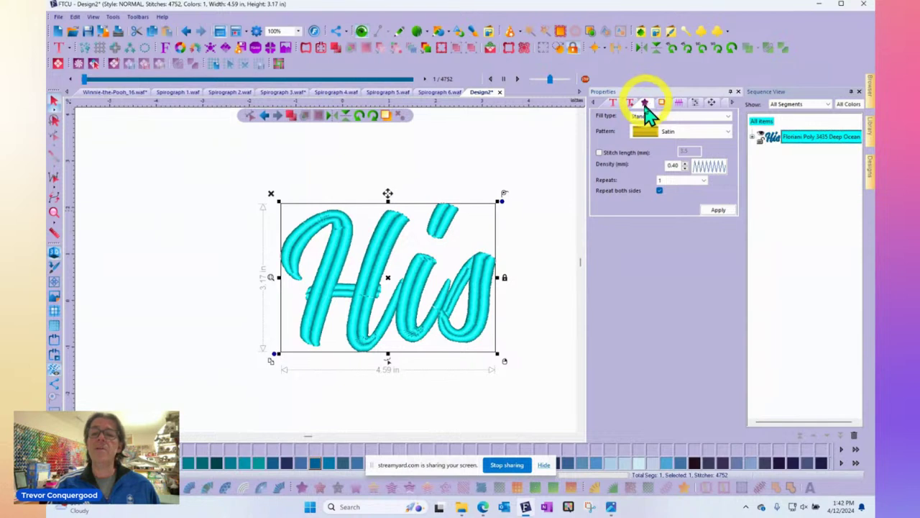
{"action": "left_click", "coordinate": [688, 136]}
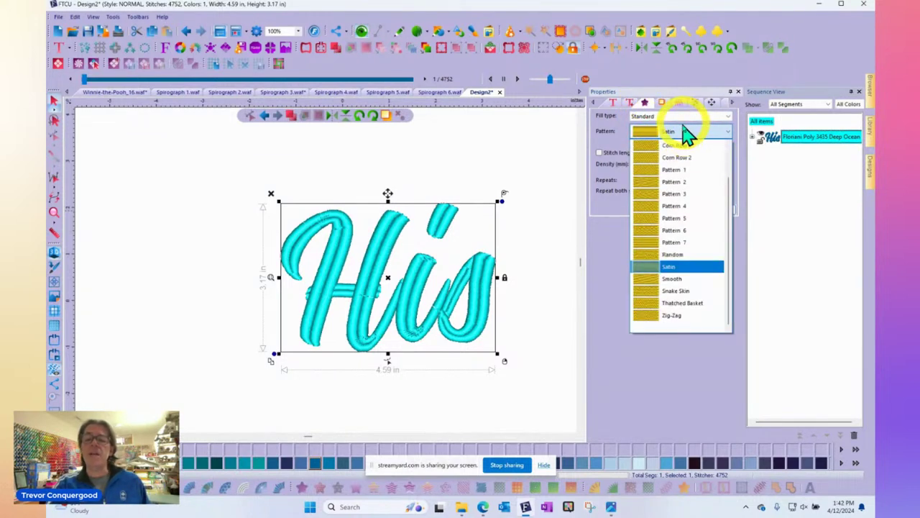
{"action": "scroll", "coordinate": [684, 237], "scroll_direction": "up", "scroll_amount": 1}
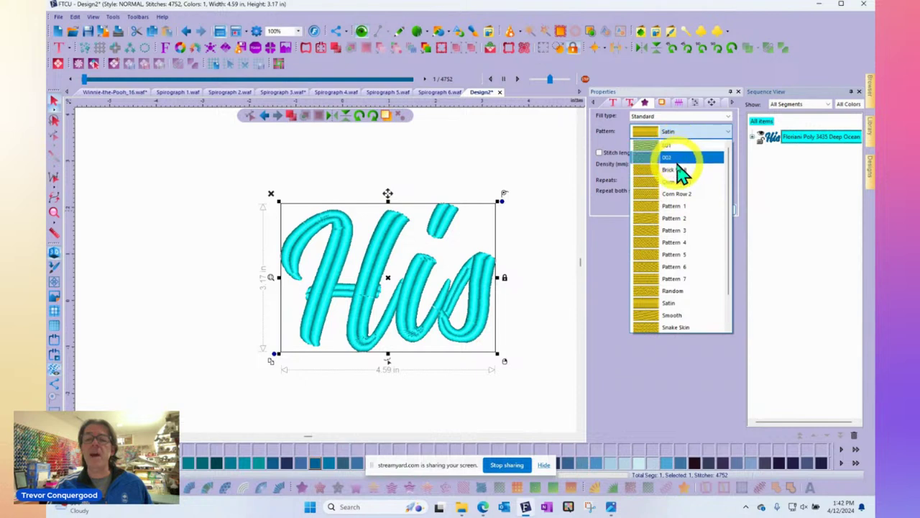
{"action": "left_click", "coordinate": [679, 207]}
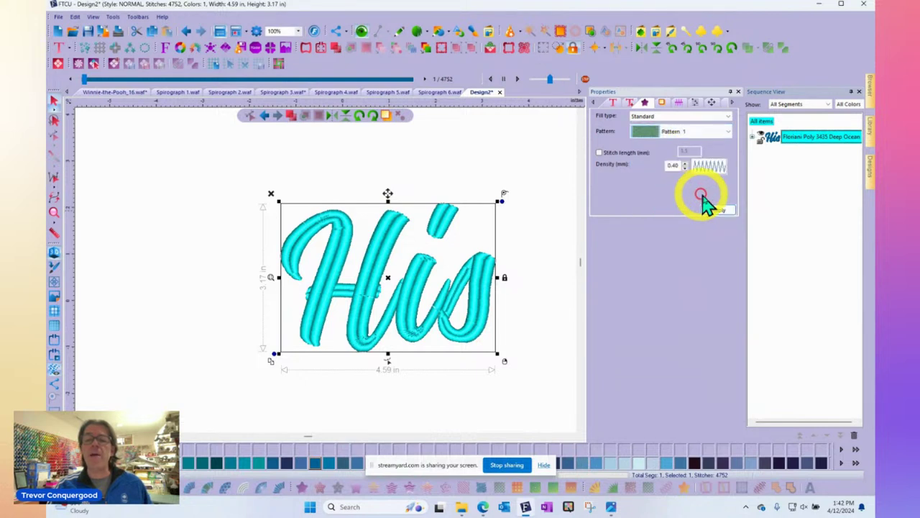
{"action": "left_click", "coordinate": [718, 210]}
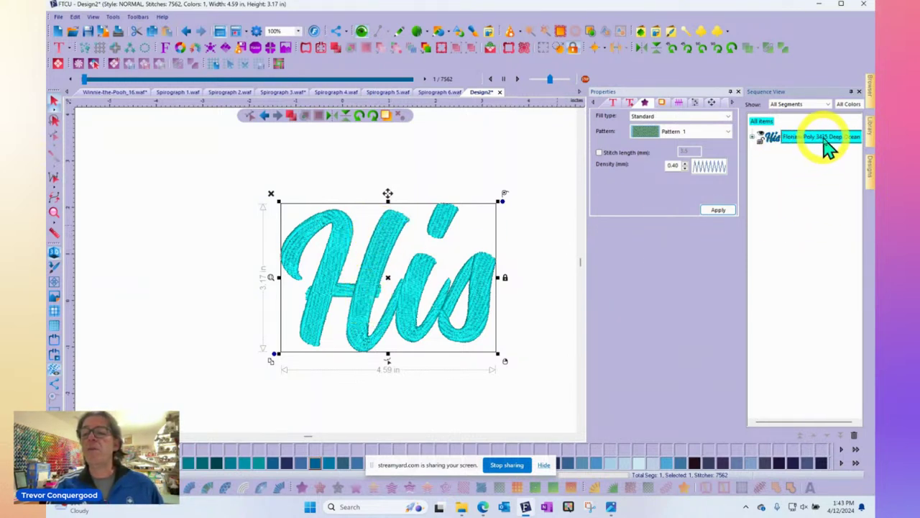
{"action": "left_click", "coordinate": [188, 33]}
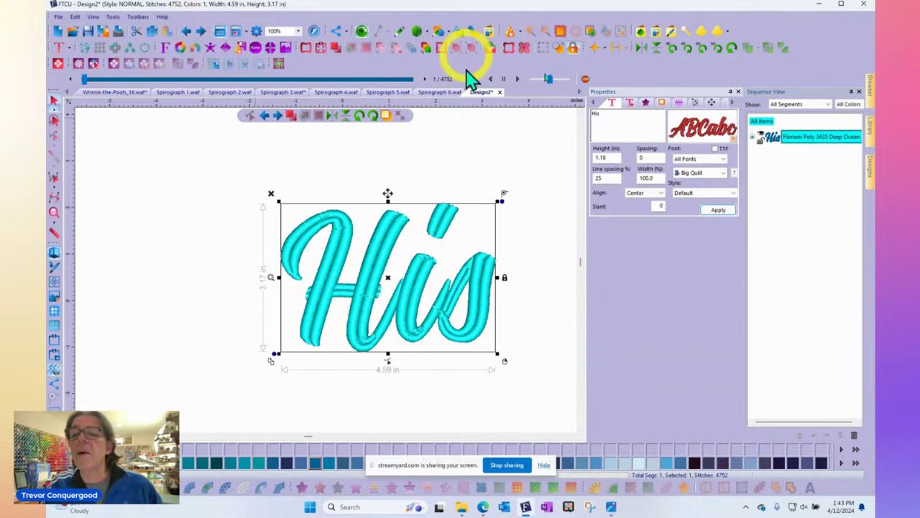
Compare the stitch counts of the satin and Pattern 1 versions by redoing and undoing the fill change
{"action": "left_click", "coordinate": [753, 137]}
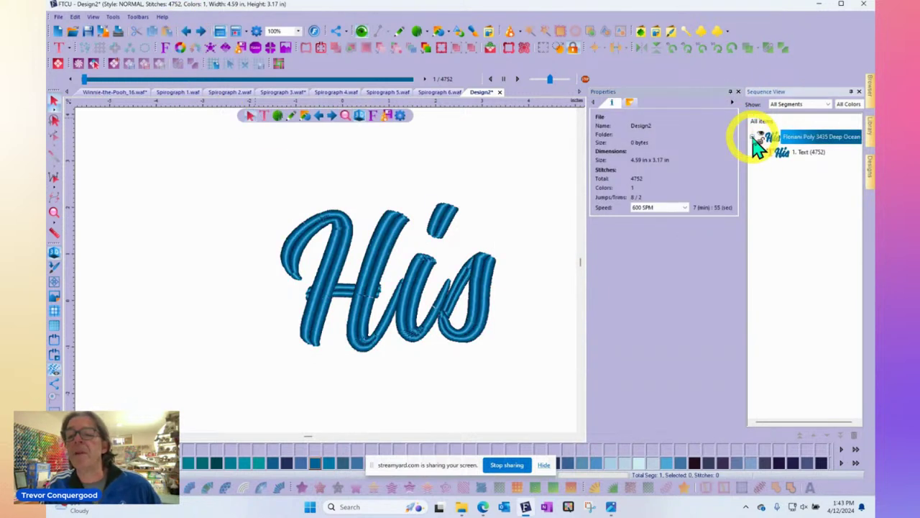
{"action": "left_click", "coordinate": [203, 36]}
{"action": "left_click", "coordinate": [201, 31]}
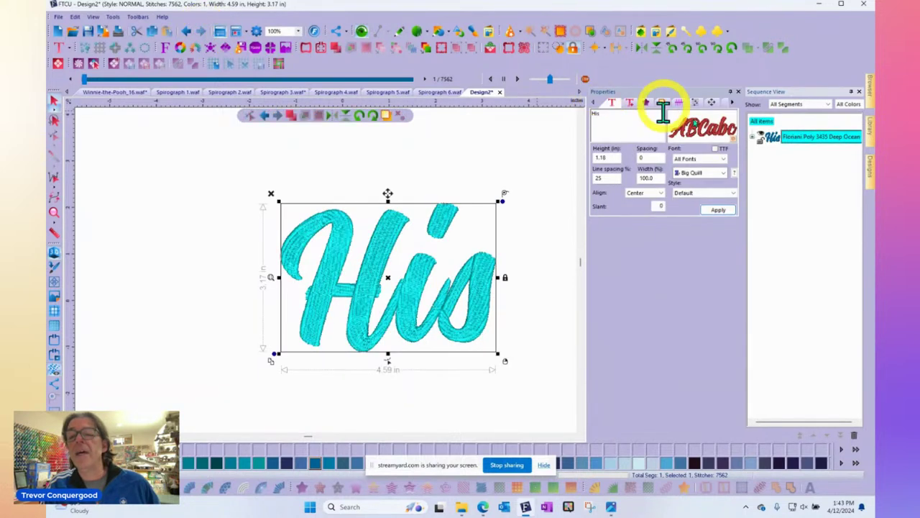
{"action": "left_click", "coordinate": [754, 137]}
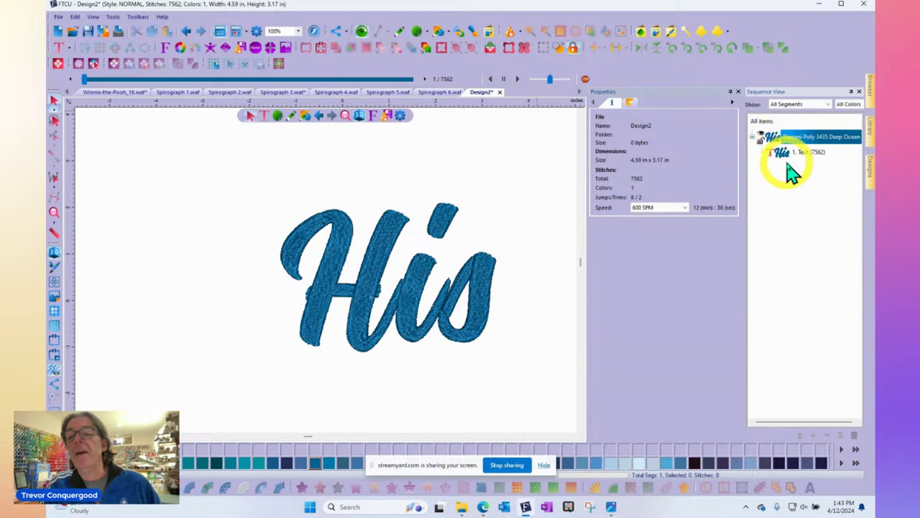
{"action": "left_click", "coordinate": [820, 154]}
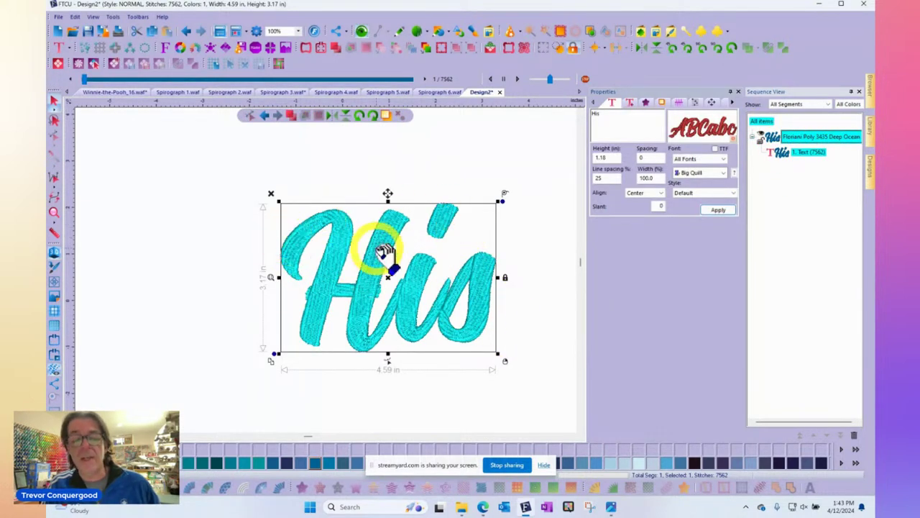
{"action": "left_click", "coordinate": [186, 32]}
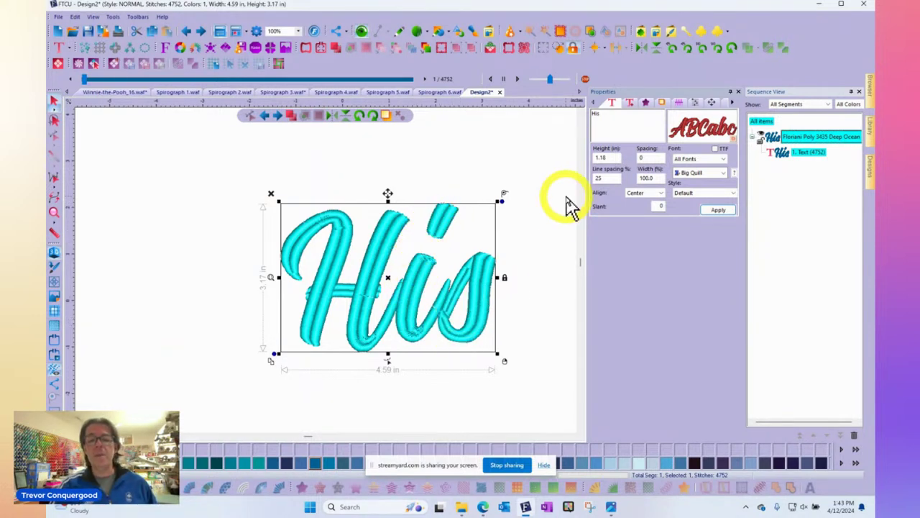
{"action": "left_click", "coordinate": [531, 178]}
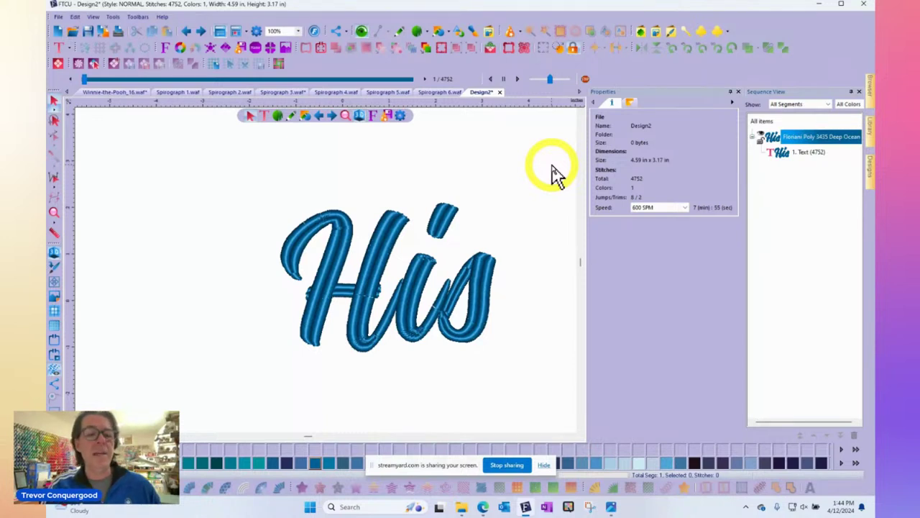
Add an automatic nap blocker behind the "His" text, offset from its outlines and without a finishing run
{"action": "left_click", "coordinate": [404, 232]}
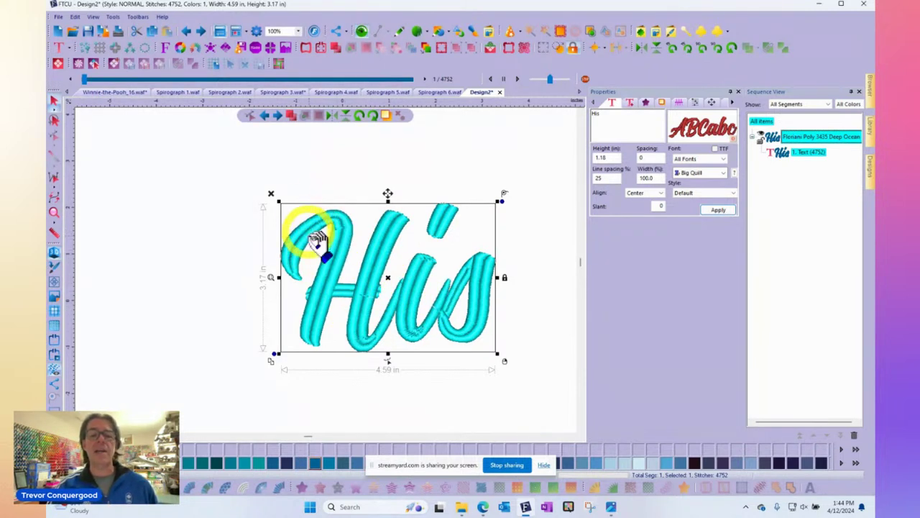
{"action": "left_click", "coordinate": [560, 33]}
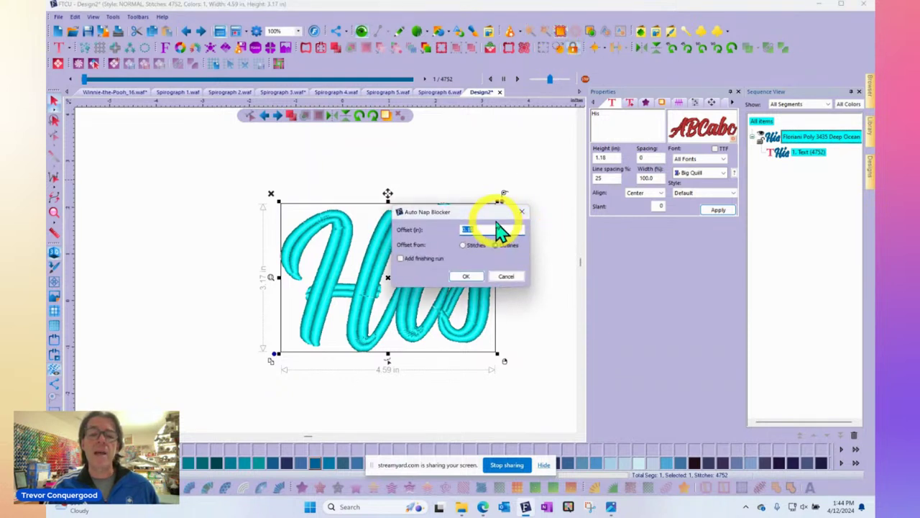
{"action": "left_click_drag", "start_coordinate": [487, 213], "coordinate": [566, 109]}
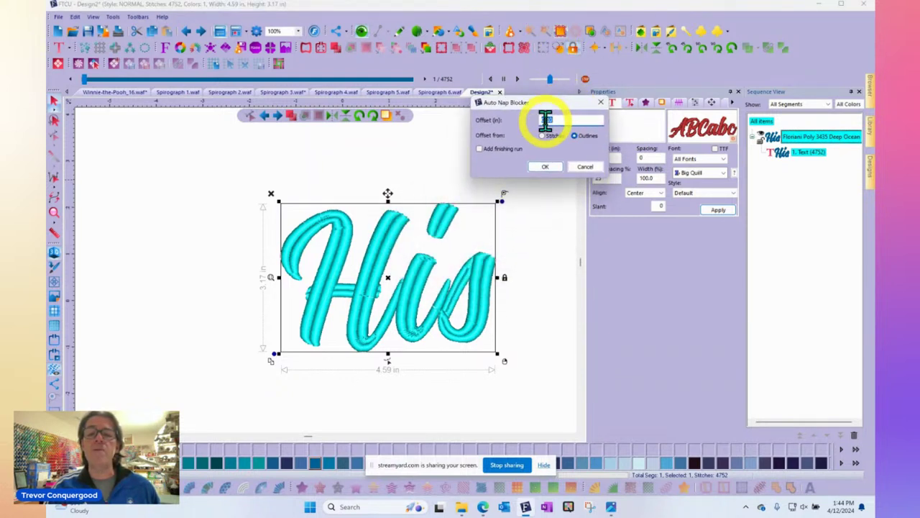
{"action": "left_click", "coordinate": [545, 171]}
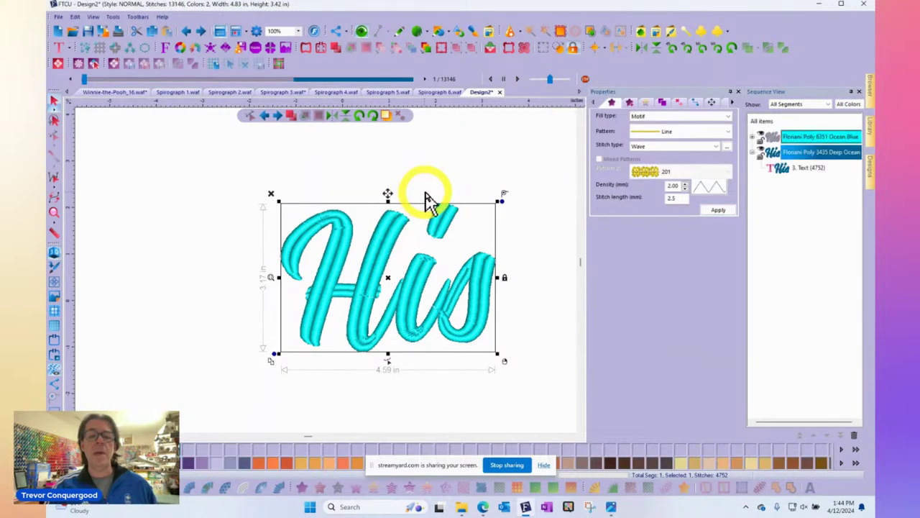
{"action": "left_click", "coordinate": [529, 294]}
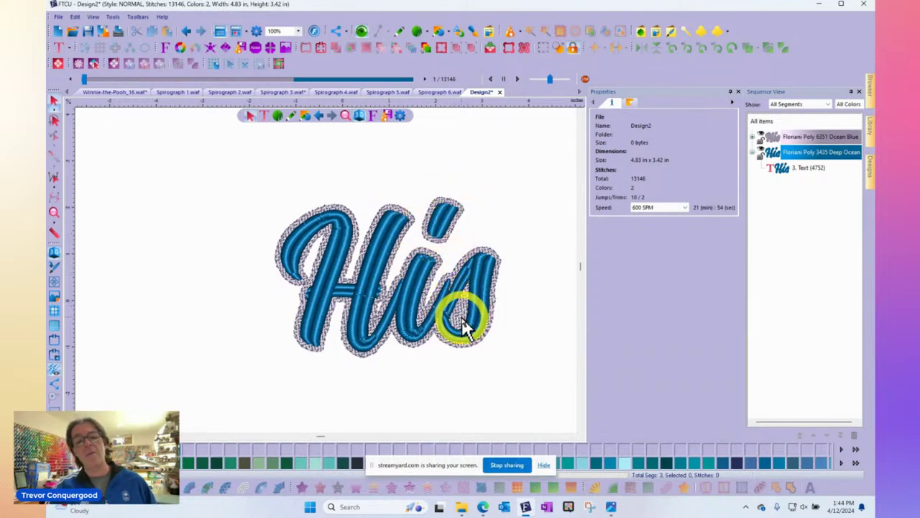
Examine the nap blocker's stitching up close and its separate fill segments beneath the "His" text
{"action": "scroll", "coordinate": [422, 317], "scroll_direction": "up", "scroll_amount": 1}
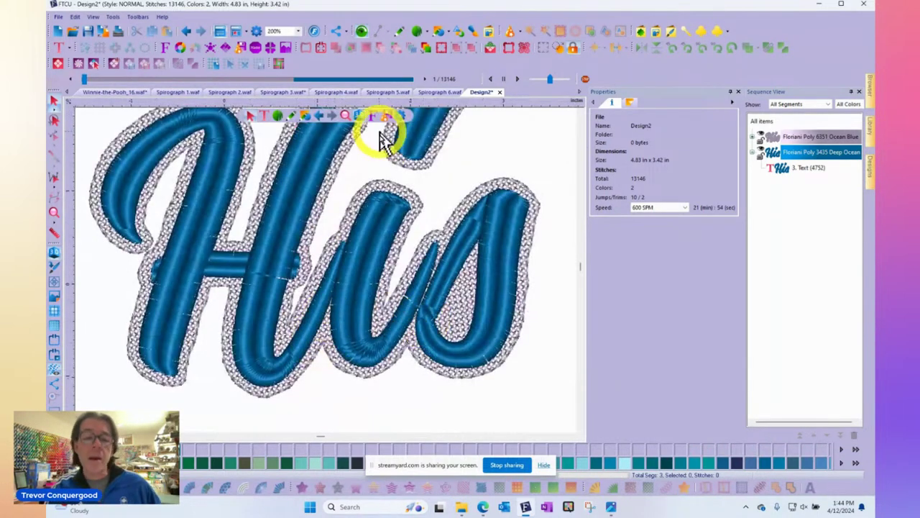
{"action": "scroll", "coordinate": [391, 199], "scroll_direction": "down", "scroll_amount": 1}
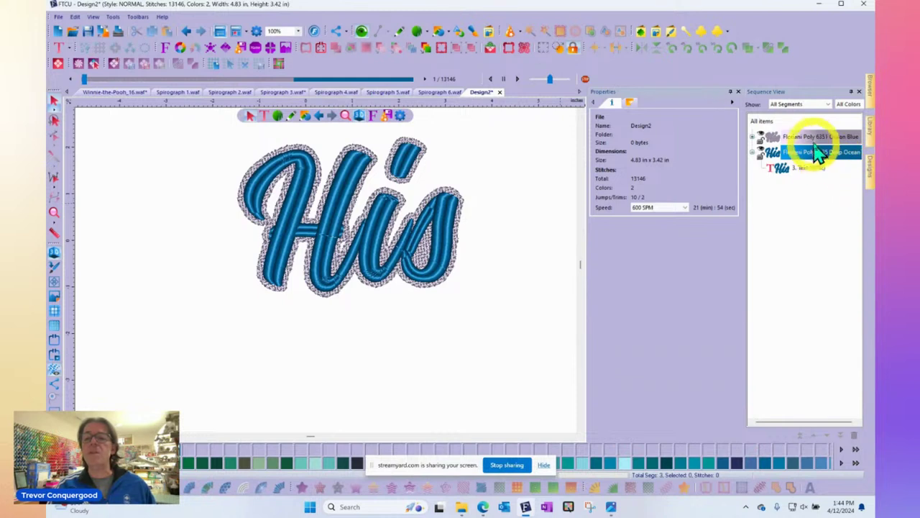
{"action": "left_click", "coordinate": [751, 136]}
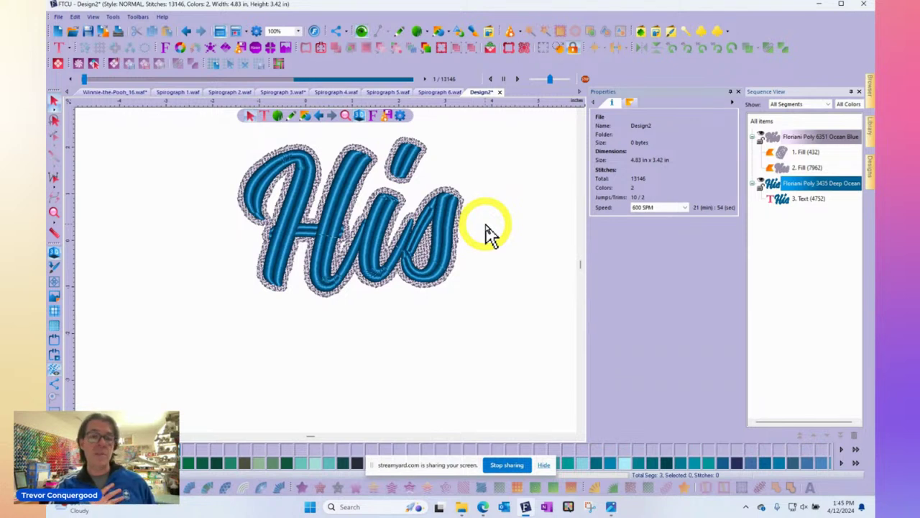
{"action": "left_click", "coordinate": [805, 138]}
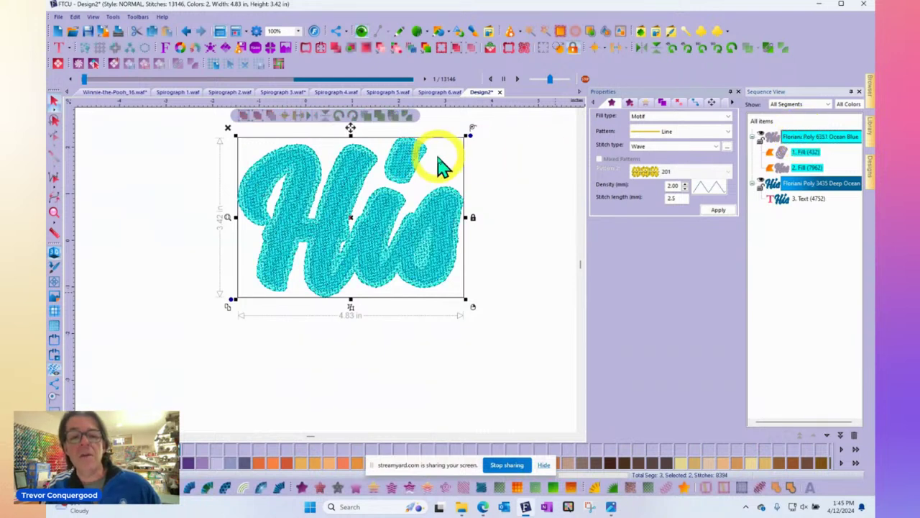
{"action": "left_click", "coordinate": [519, 215]}
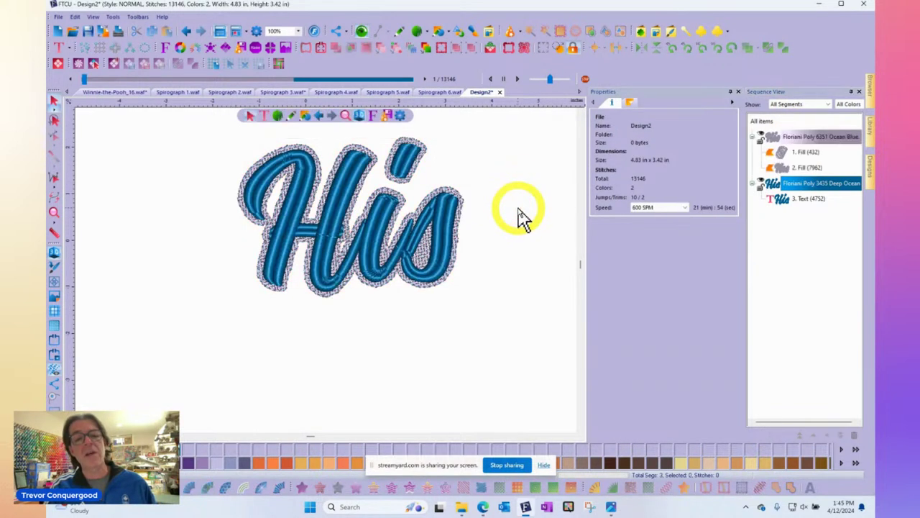